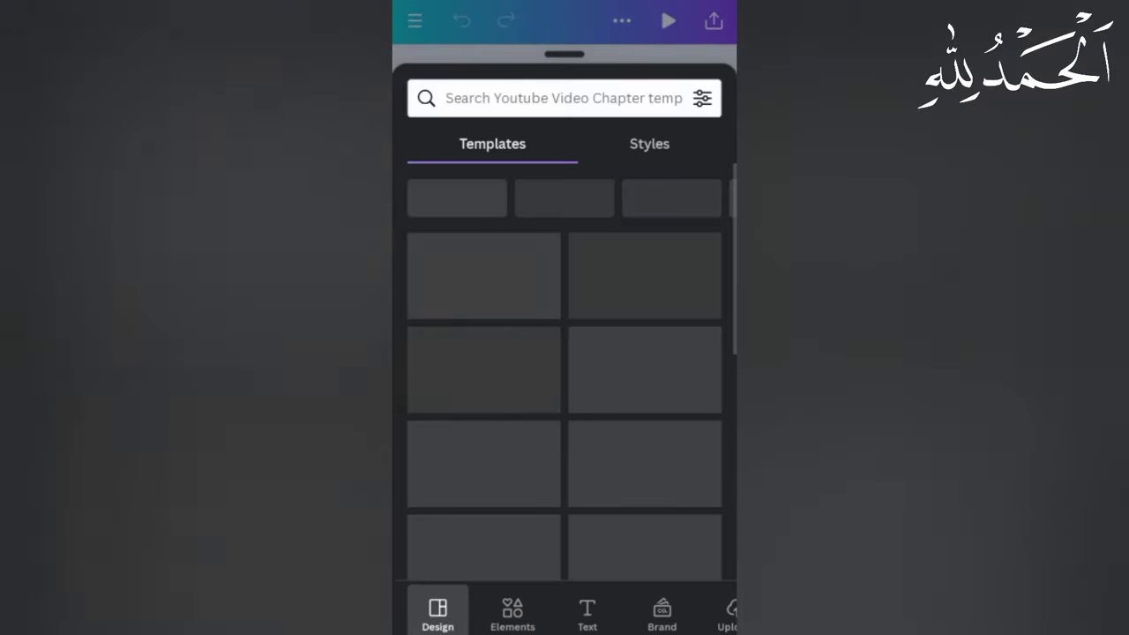
Step: Open the Magic Media Text to Image app from the AI image generator in Elements
click(512, 613)
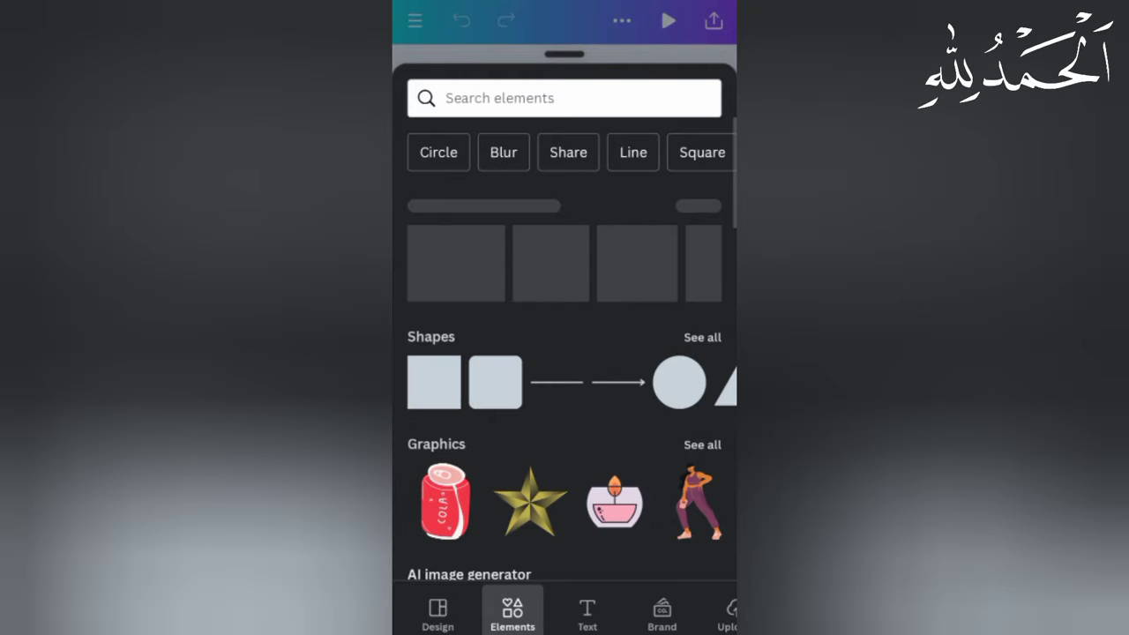
scroll(564, 353, down, 1)
scroll(564, 353, down, 1)
scroll(564, 353, down, 1)
scroll(565, 352, down, 1)
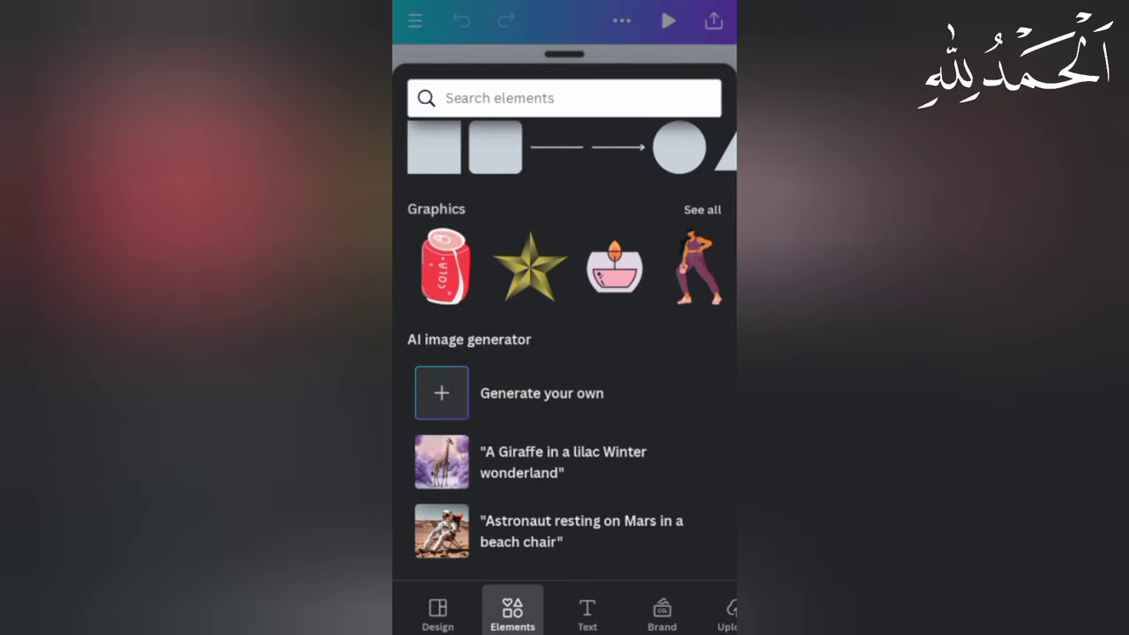
scroll(565, 397, down, 1)
scroll(564, 397, down, 1)
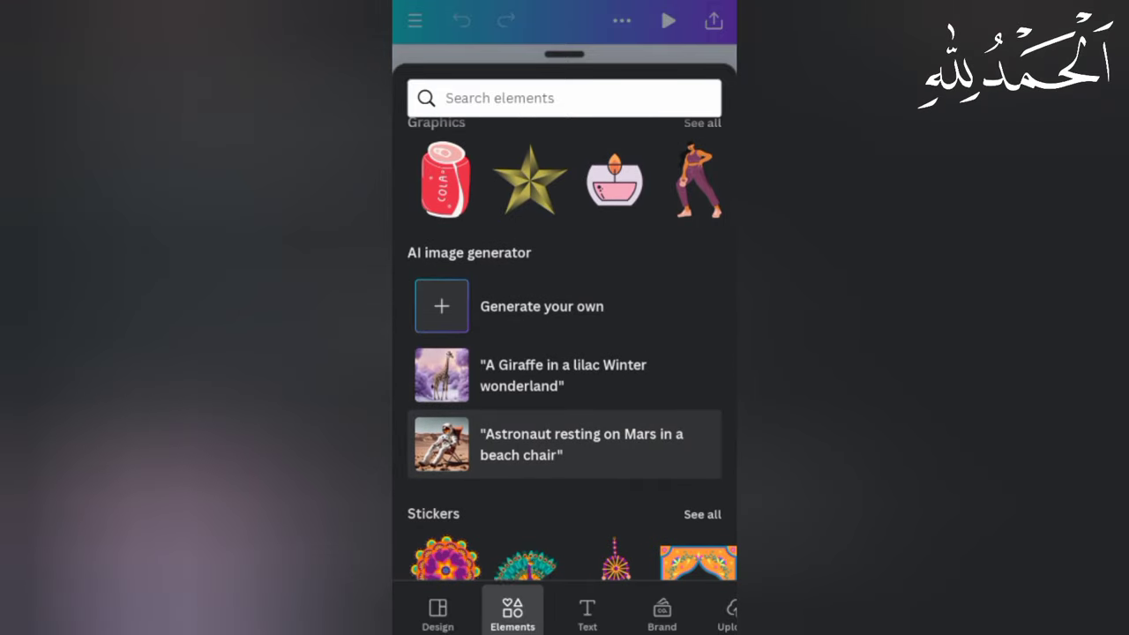
click(541, 306)
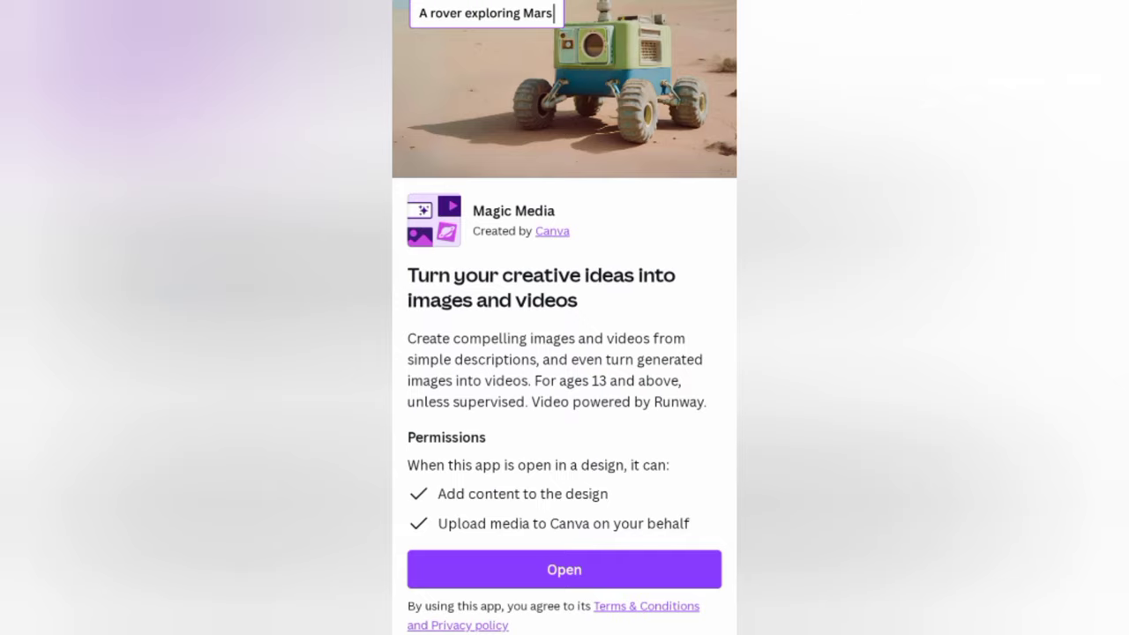
click(564, 568)
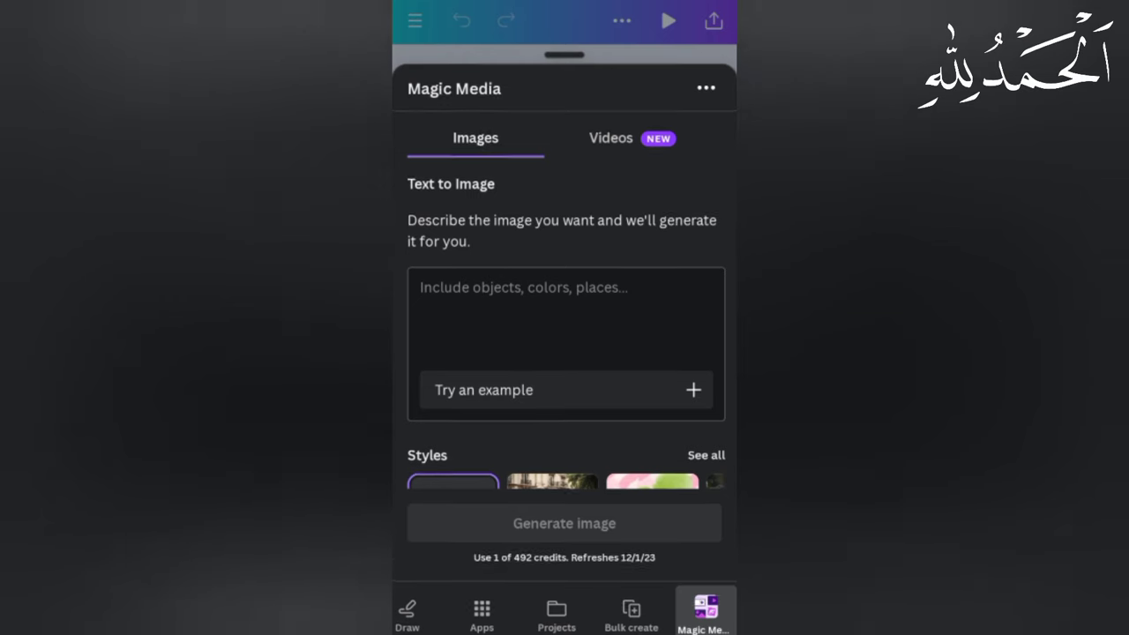
Step: Set Magic Media's aspect ratio to Landscape after briefly choosing Portrait
scroll(564, 352, down, 2)
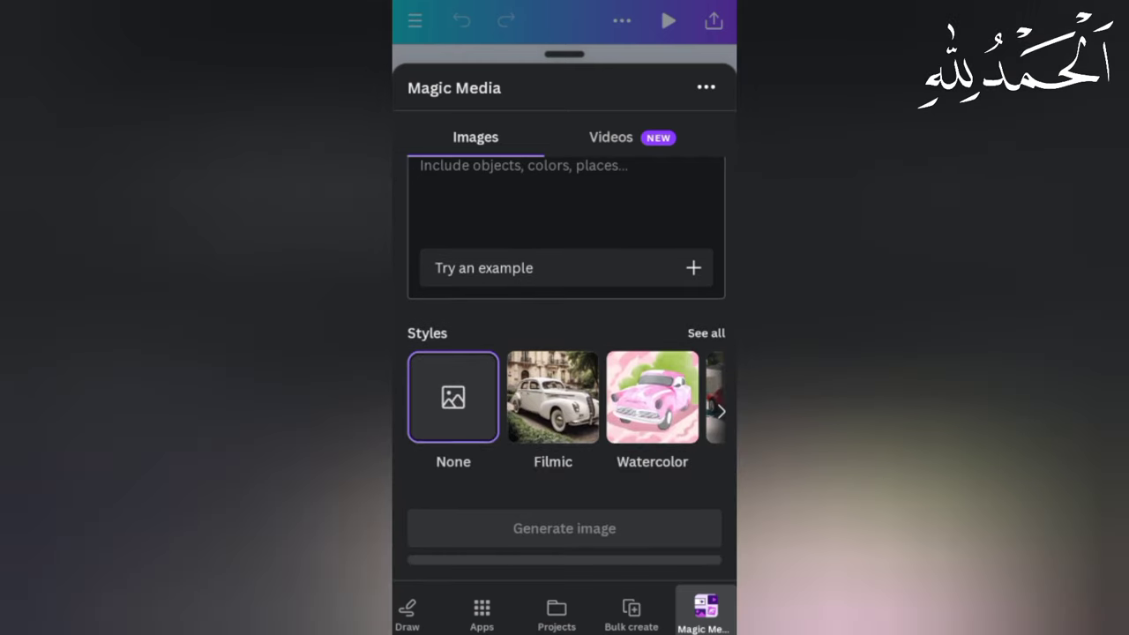
scroll(564, 352, down, 4)
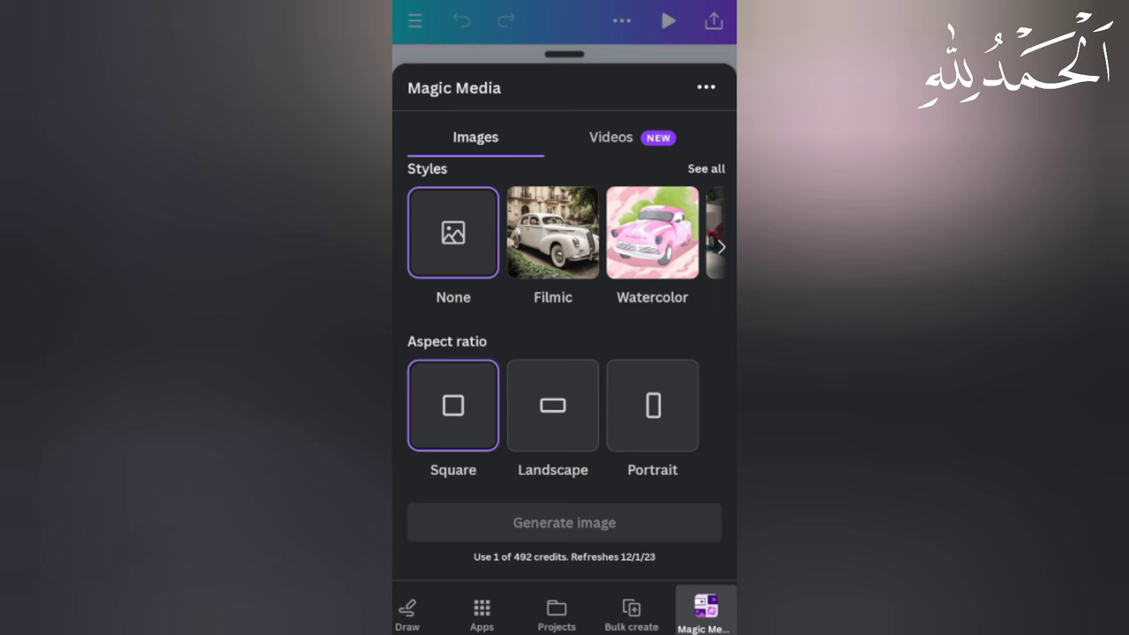
click(653, 405)
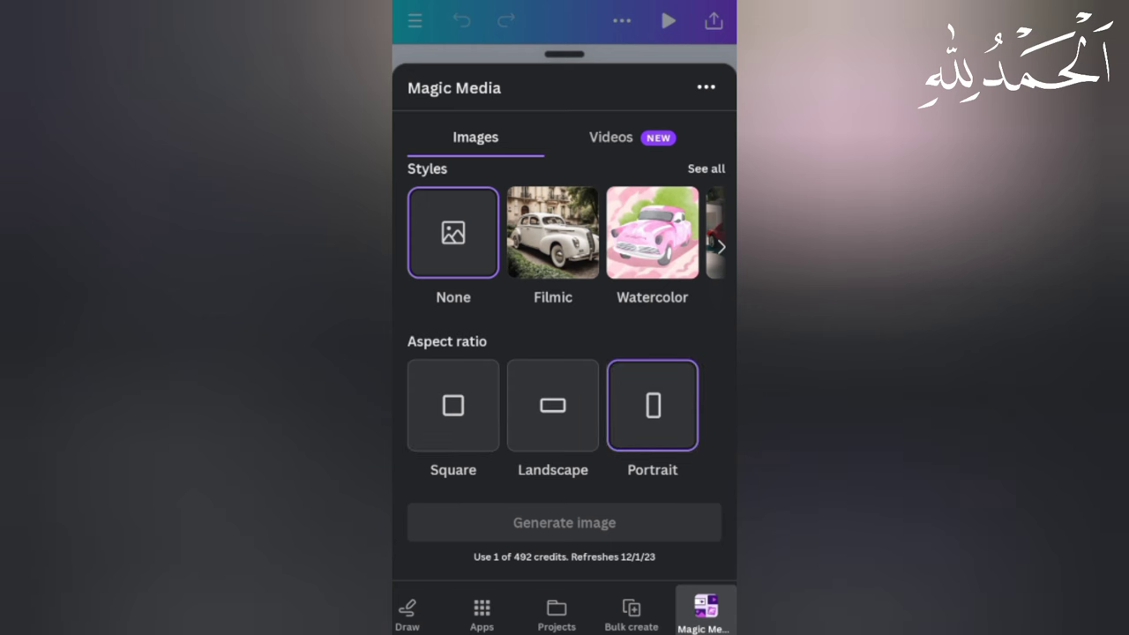
click(552, 404)
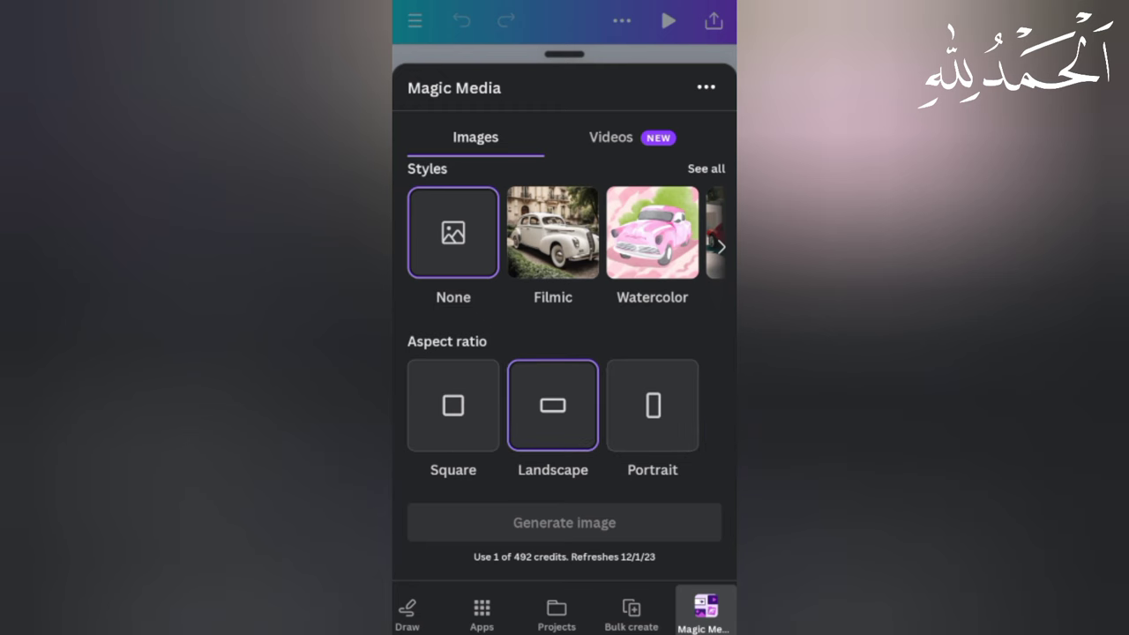
scroll(564, 352, up, 5)
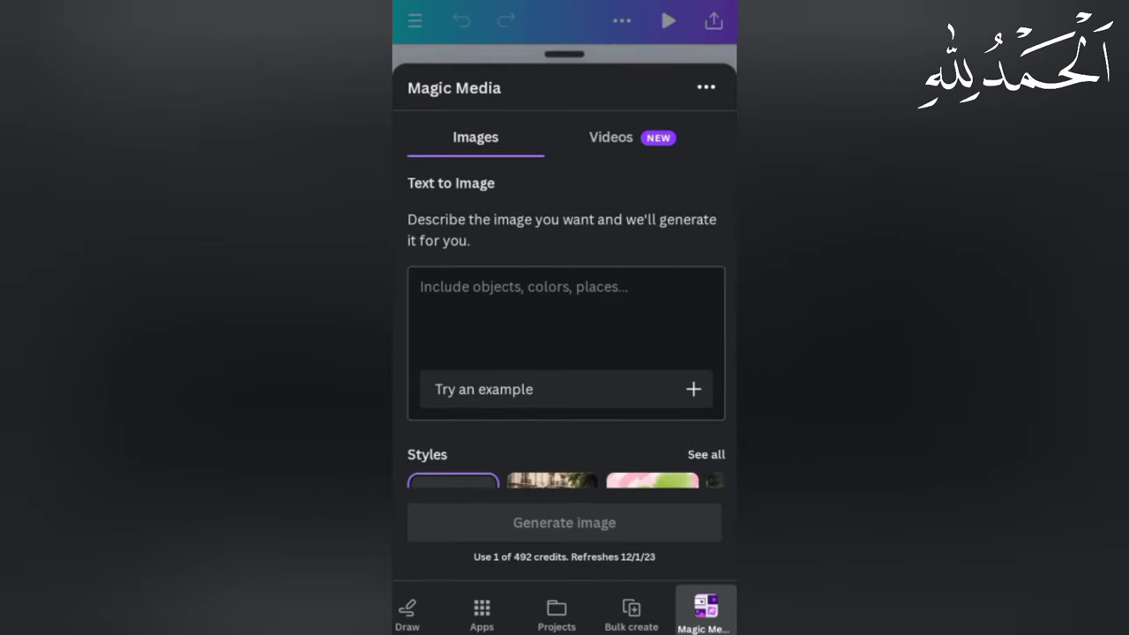
Step: Generate Dreamy-style images from the prompt 'A girl in hijab , wearing glasses'
click(565, 317)
text(A girl i)
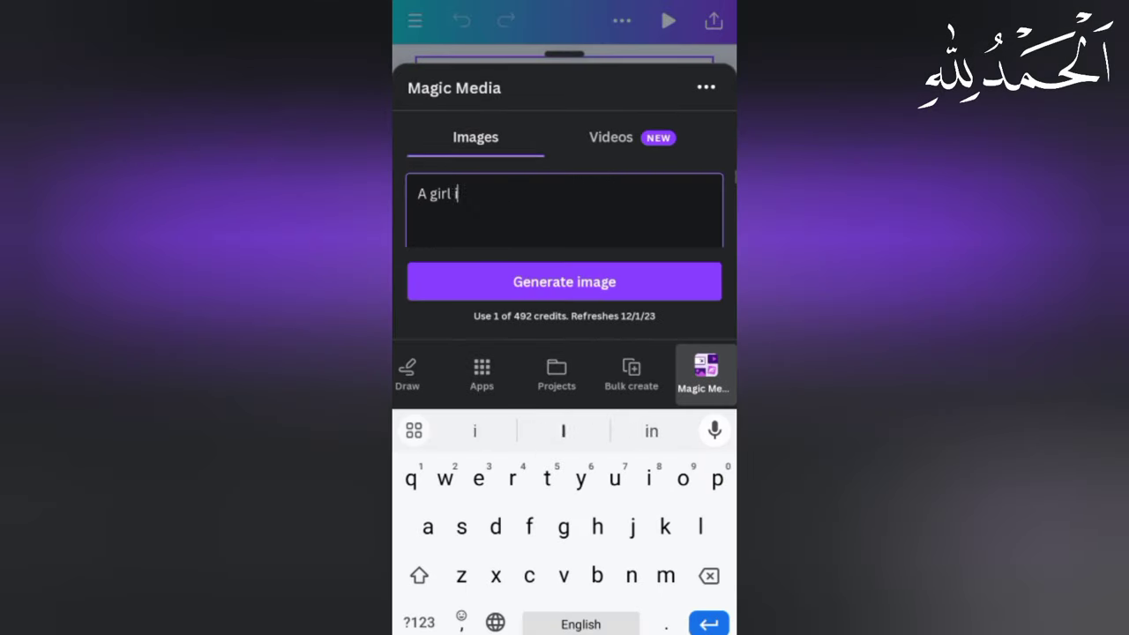
text(n hijab , wearing )
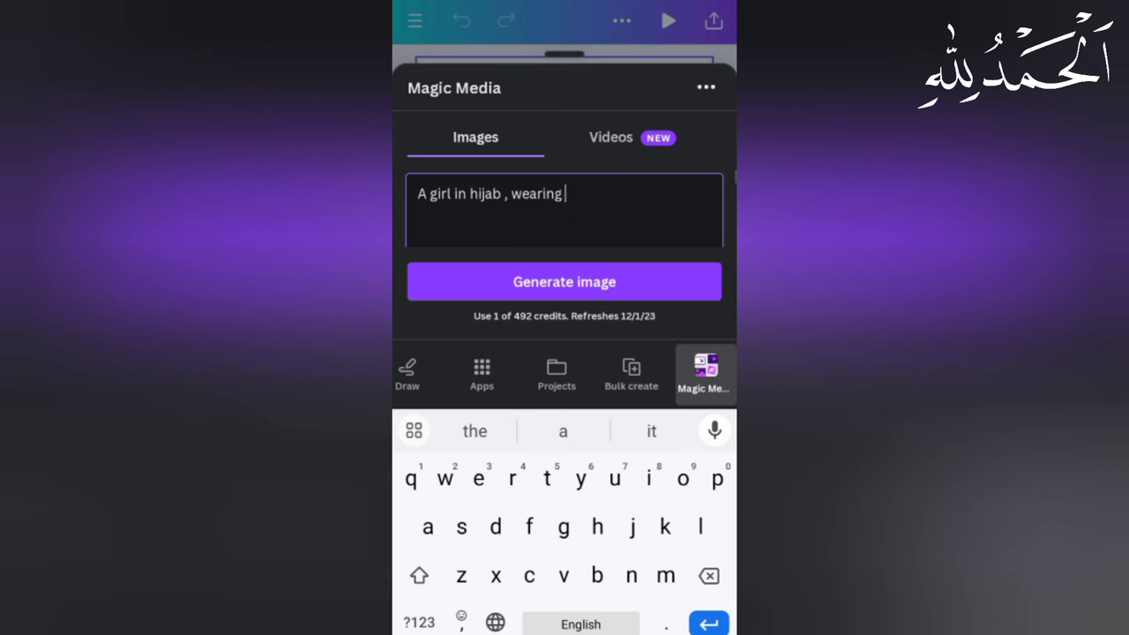
text(glasses)
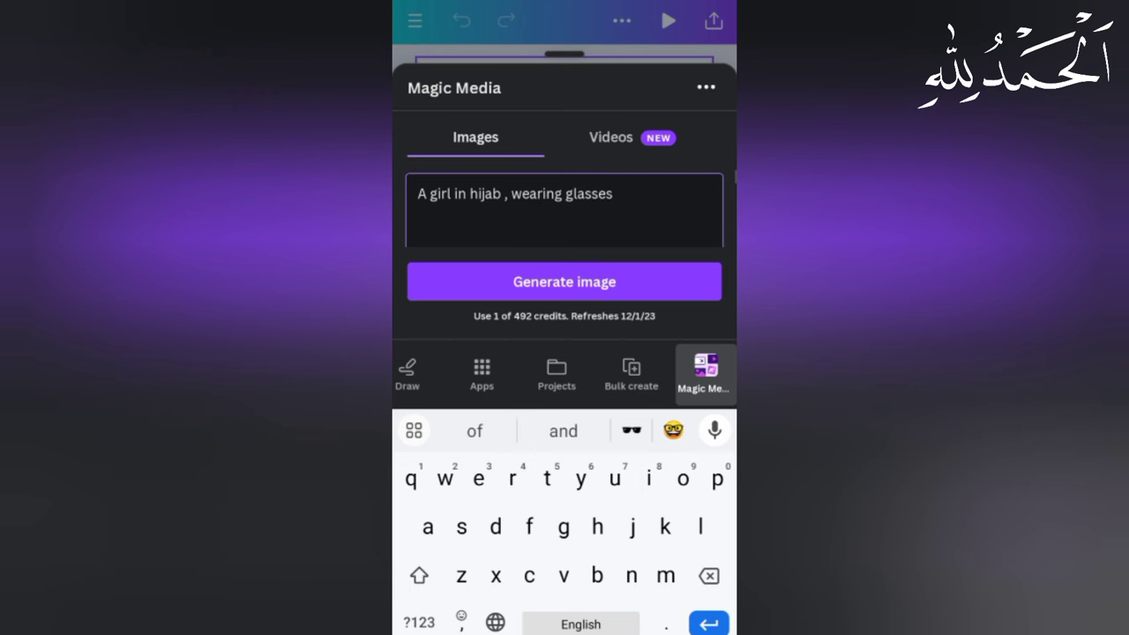
key(Escape)
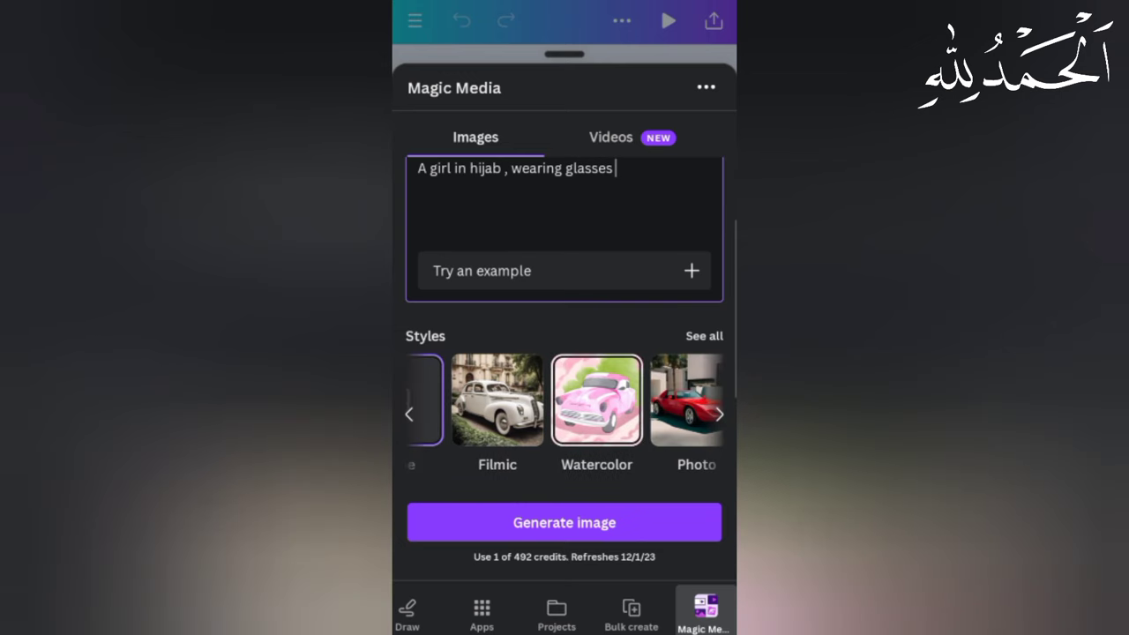
scroll(564, 401, right, 2)
scroll(564, 401, right, 1)
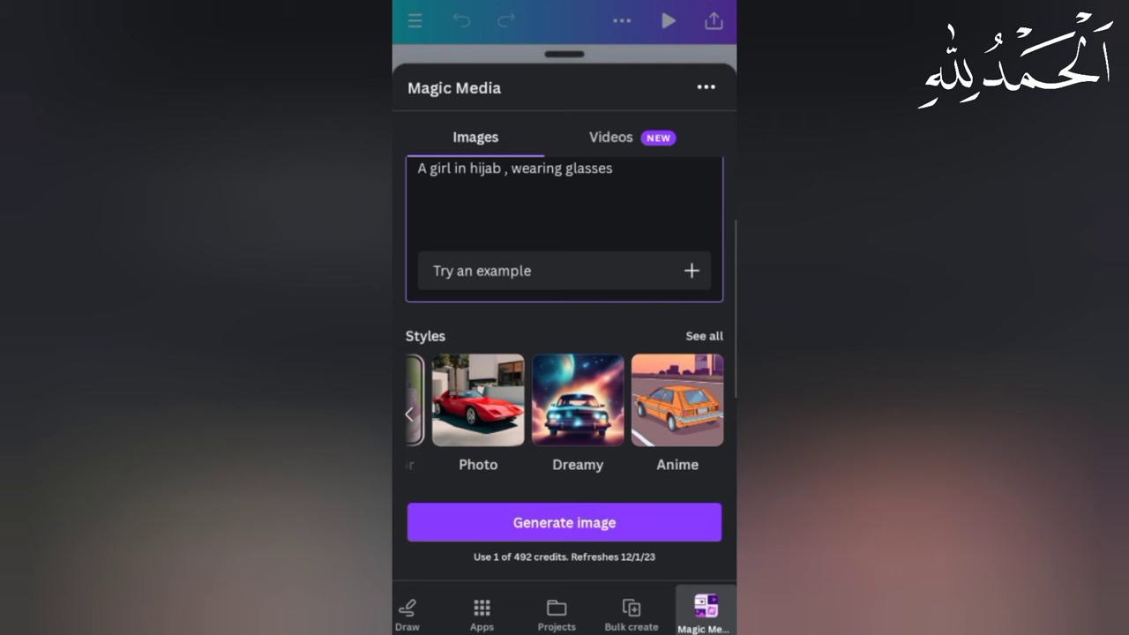
click(578, 400)
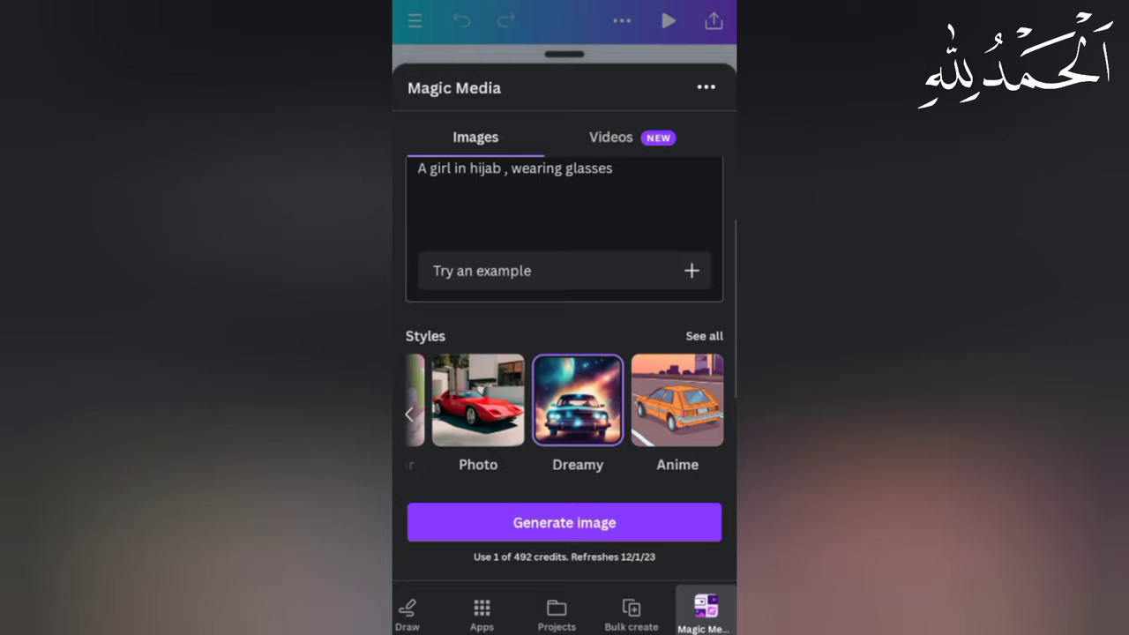
click(564, 522)
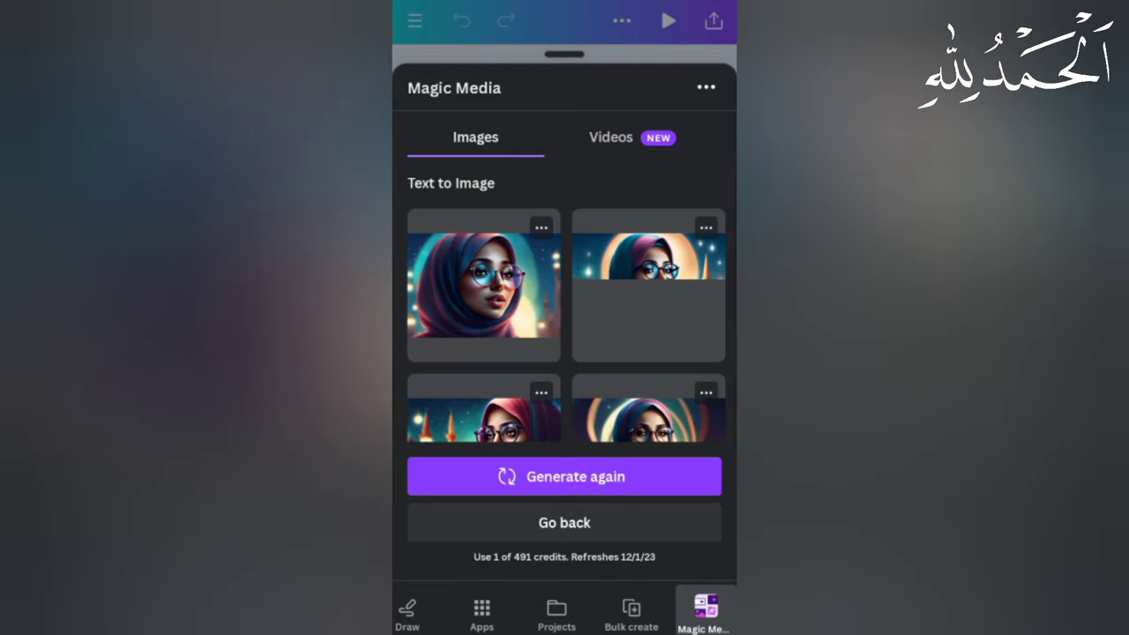
Step: Browse the Dreamy results and add the first hijab-girl image to the design
scroll(565, 299, down, 1)
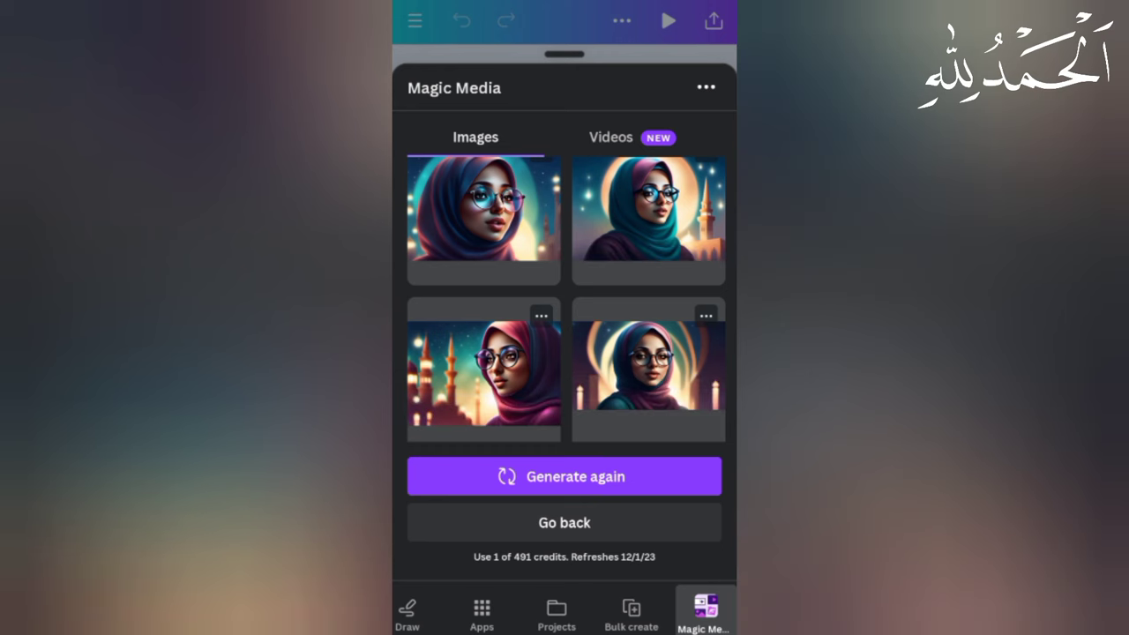
scroll(564, 300, down, 1)
scroll(565, 300, up, 2)
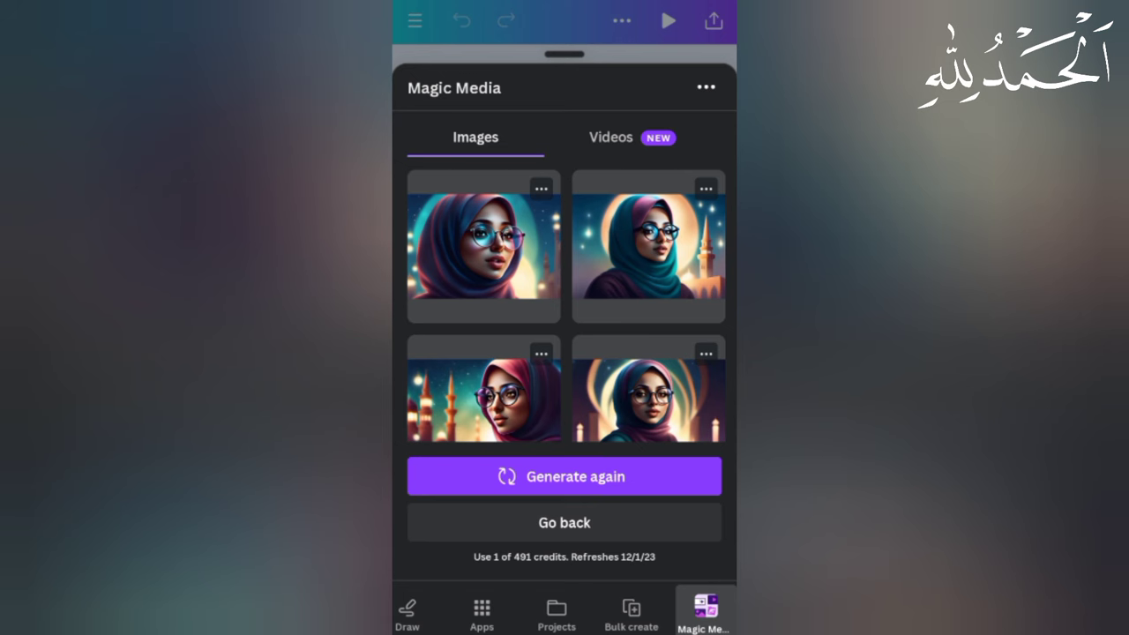
scroll(564, 300, down, 1)
scroll(564, 300, up, 1)
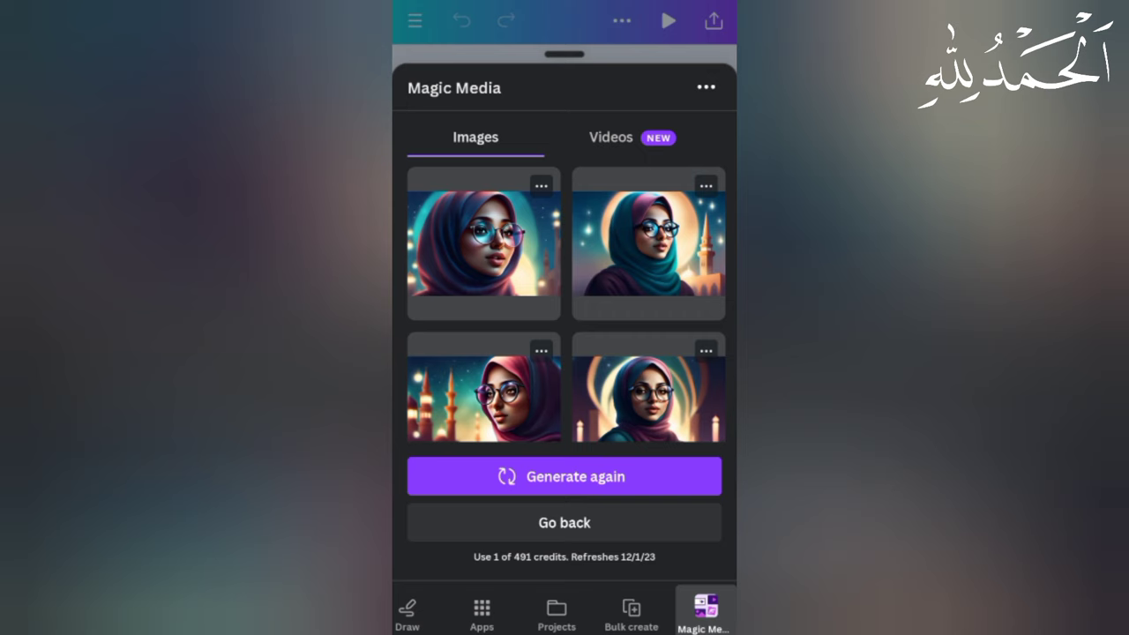
click(483, 243)
Step: Insert the cartoon hijab-girl image and shrink it into the design's lower-left area
click(483, 388)
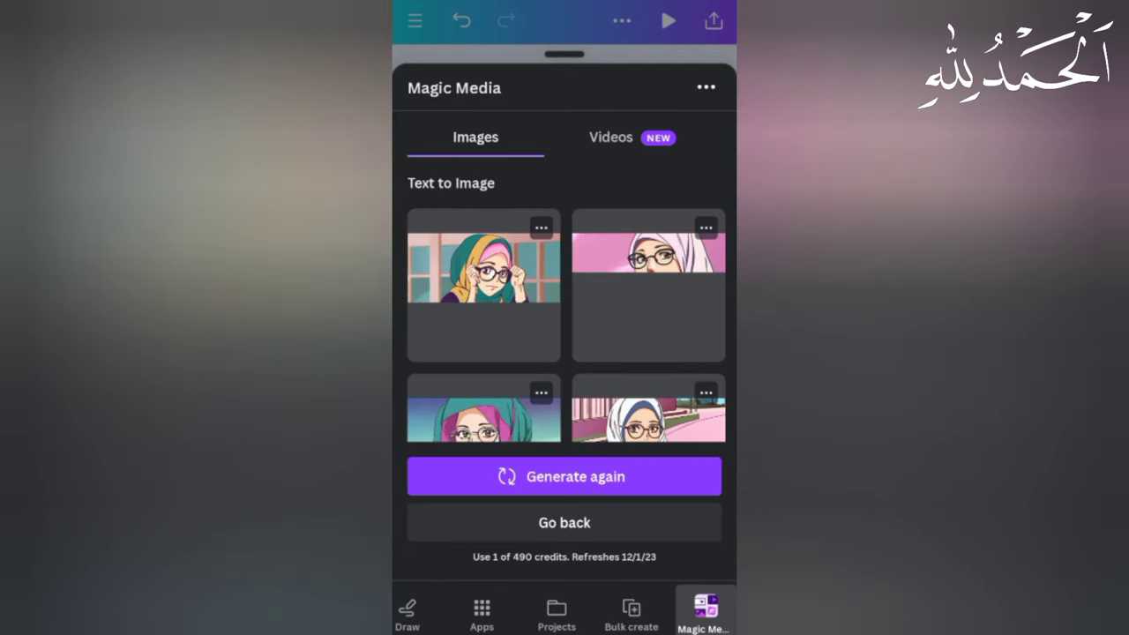
scroll(564, 290, down, 3)
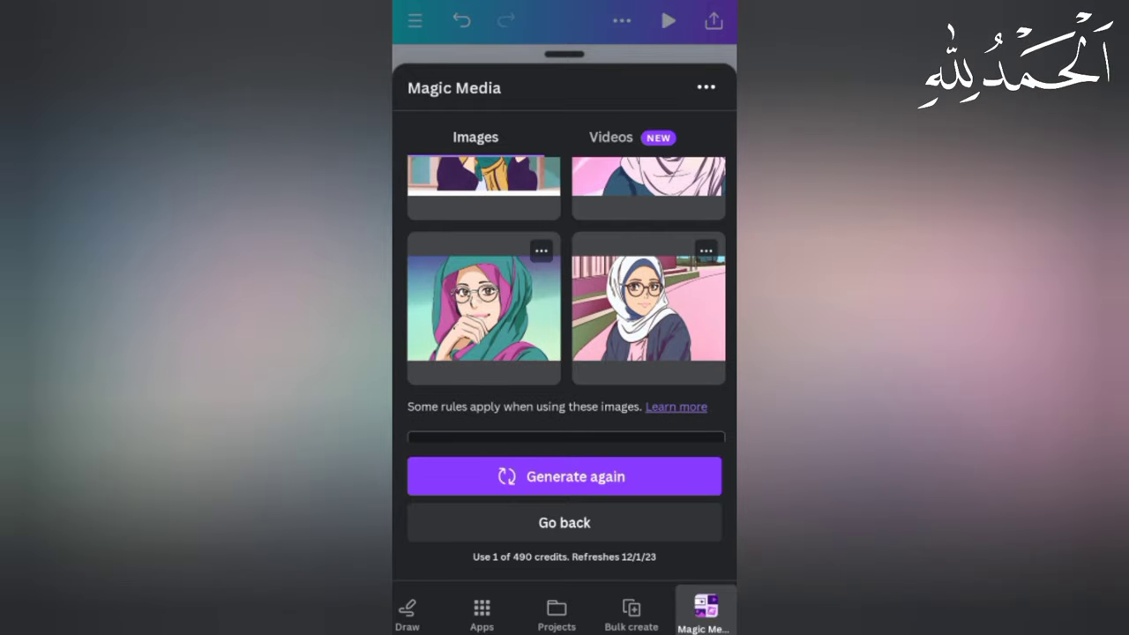
scroll(564, 291, up, 3)
click(483, 284)
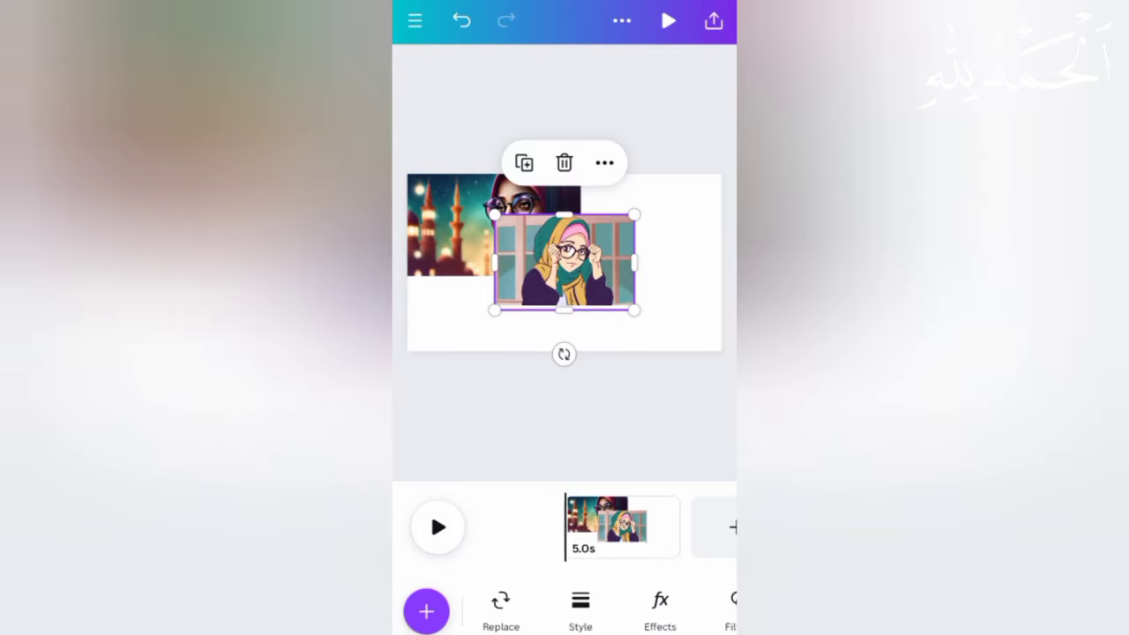
mouse_move(605, 250)
mouse_down()
mouse_move(571, 267)
mouse_move(579, 259)
mouse_up()
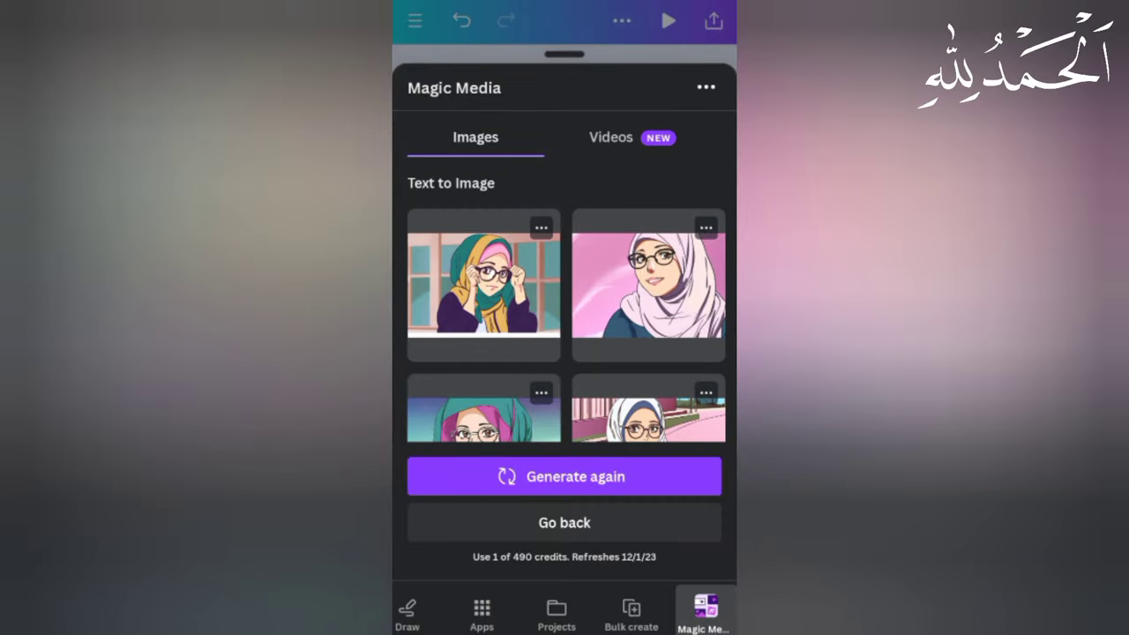
Step: Regenerate the hijab-girl images in the Filmic style
scroll(564, 309, down, 3)
scroll(564, 308, up, 5)
scroll(565, 308, down, 1)
click(652, 309)
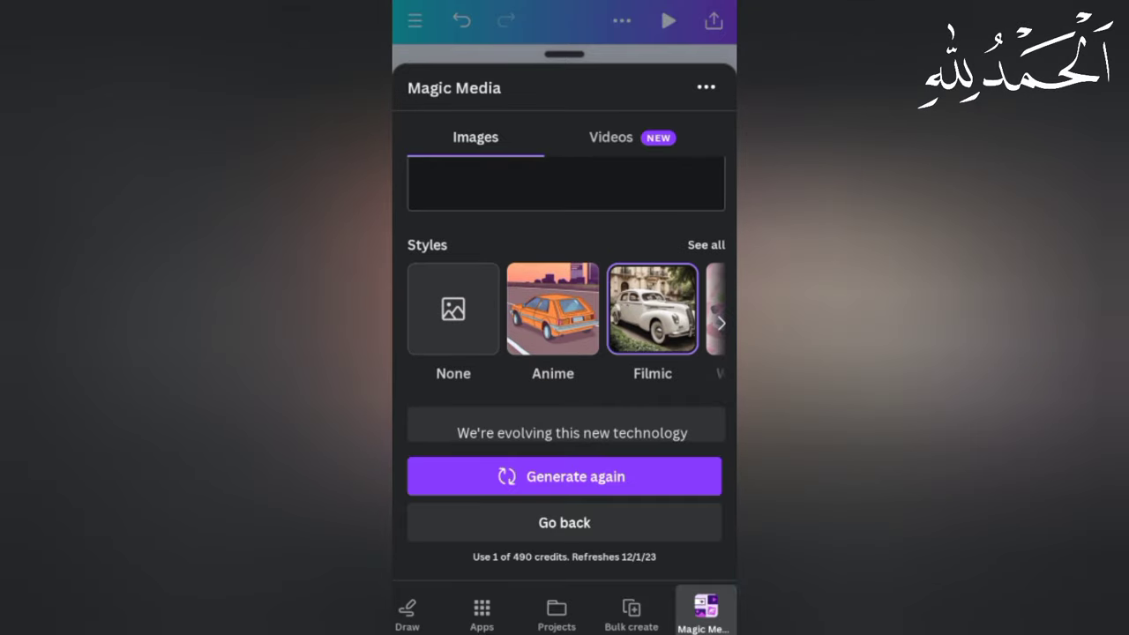
drag(553, 308, 435, 308)
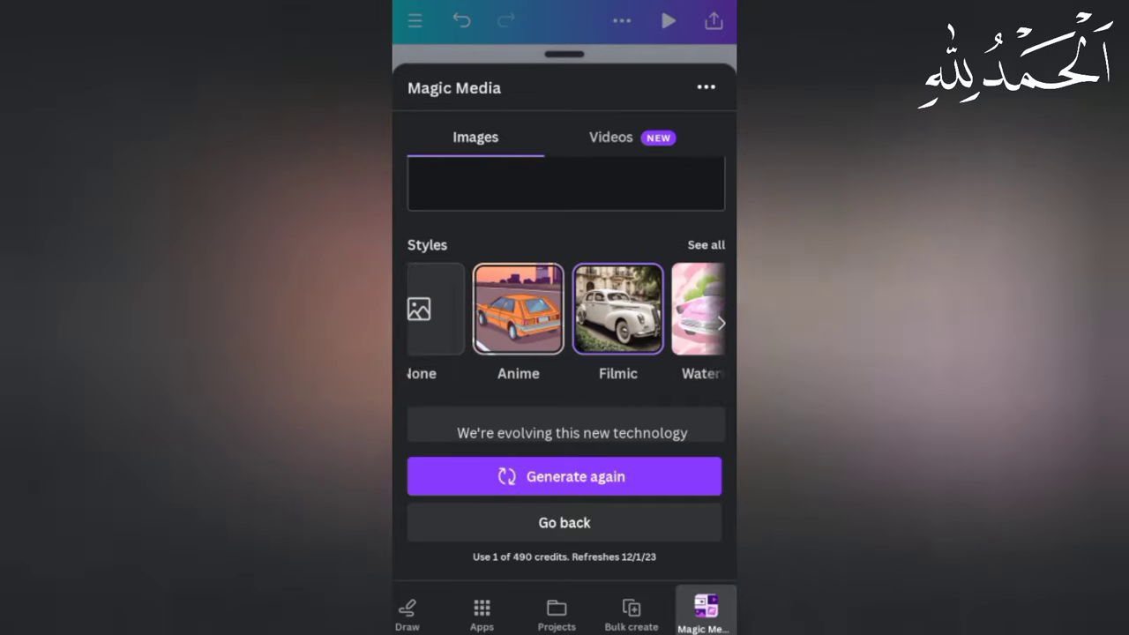
click(564, 476)
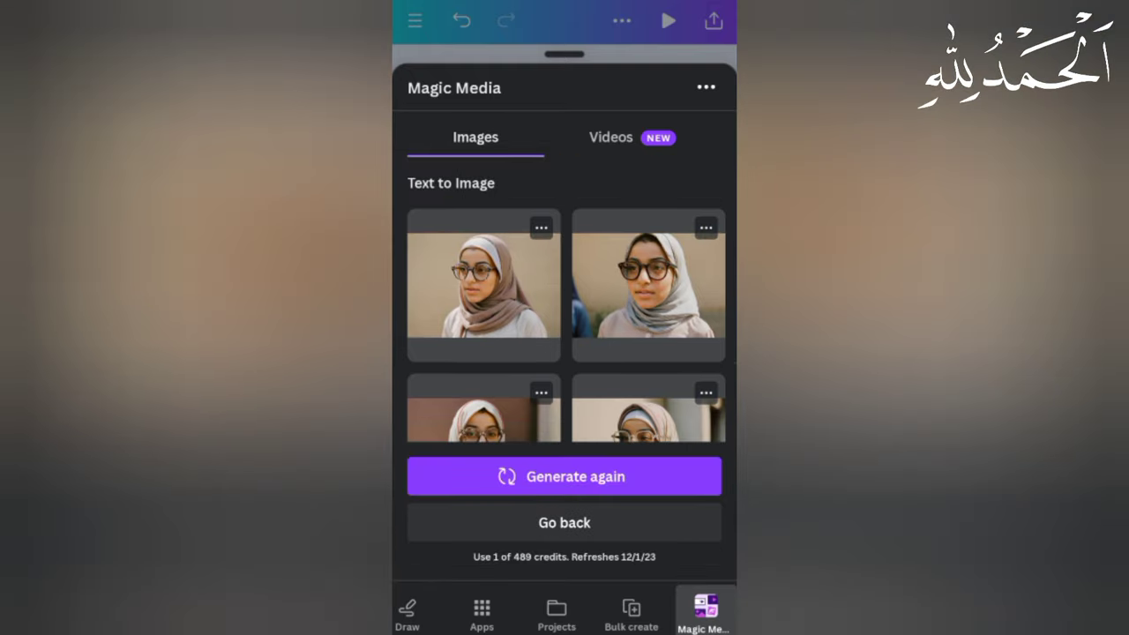
Step: Add the first Filmic portrait and fit it into the grid's top-right cell
click(648, 414)
drag(637, 309, 702, 355)
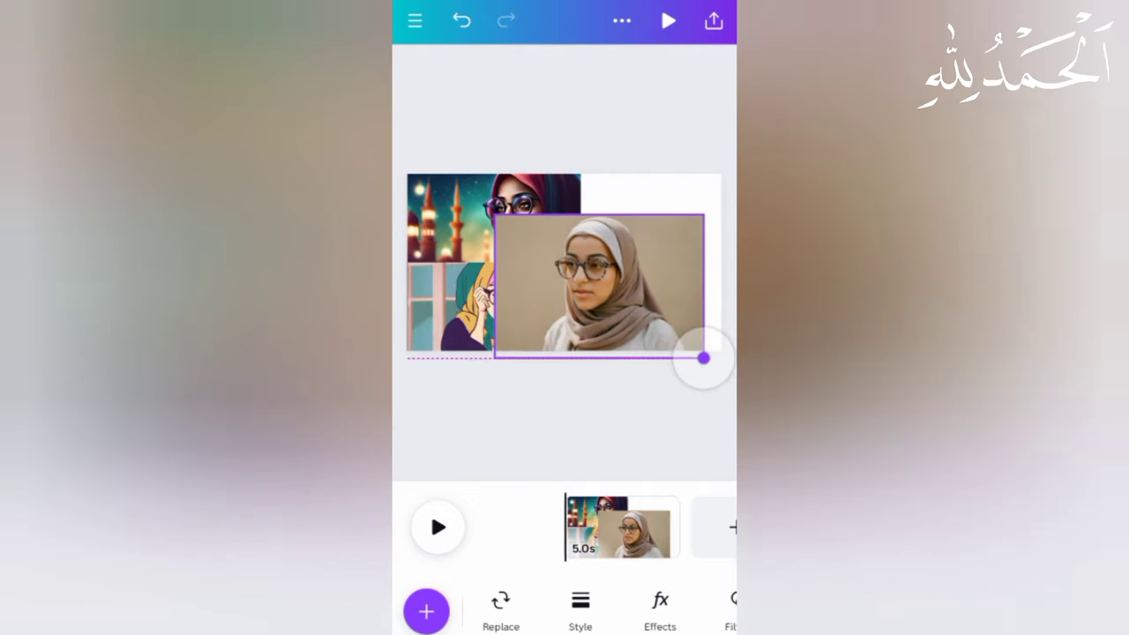
click(494, 220)
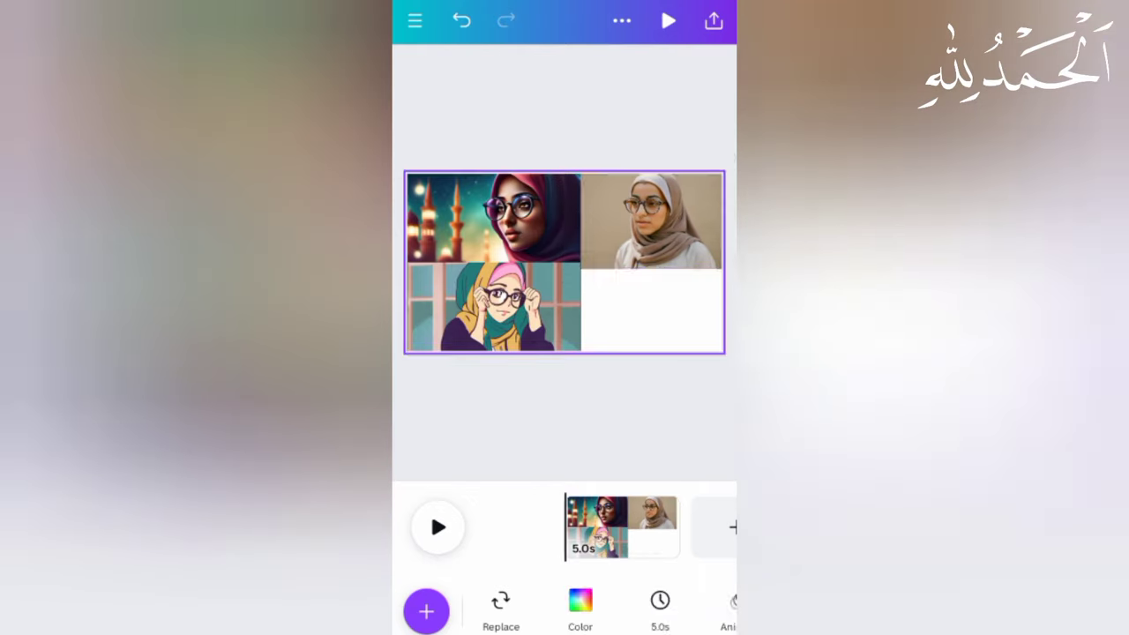
click(651, 218)
Step: Regenerate the hijab-girl images in the Watercolor style
click(564, 414)
click(426, 611)
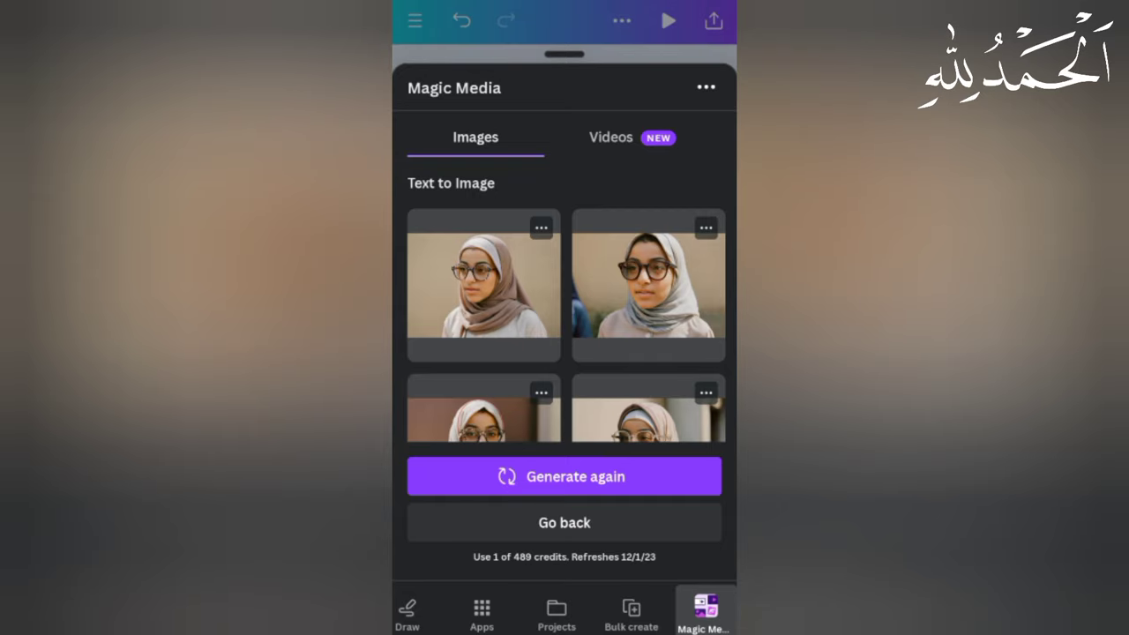
scroll(565, 309, down, 3)
scroll(564, 309, down, 3)
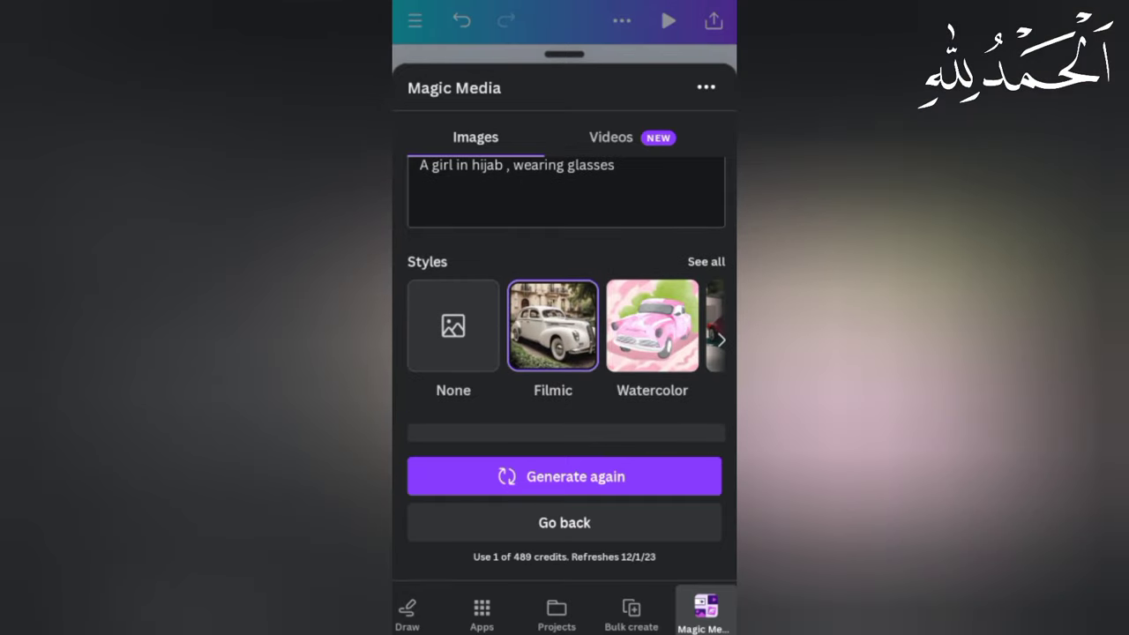
scroll(564, 326, right, 3)
scroll(564, 326, right, 3)
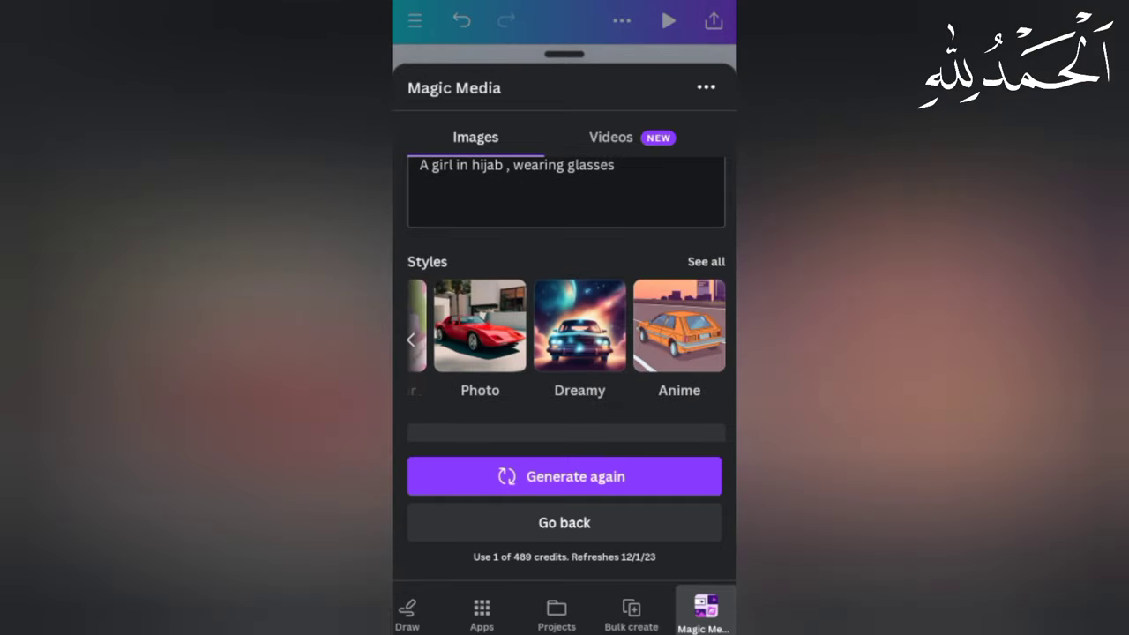
scroll(564, 326, left, 1)
scroll(564, 326, left, 3)
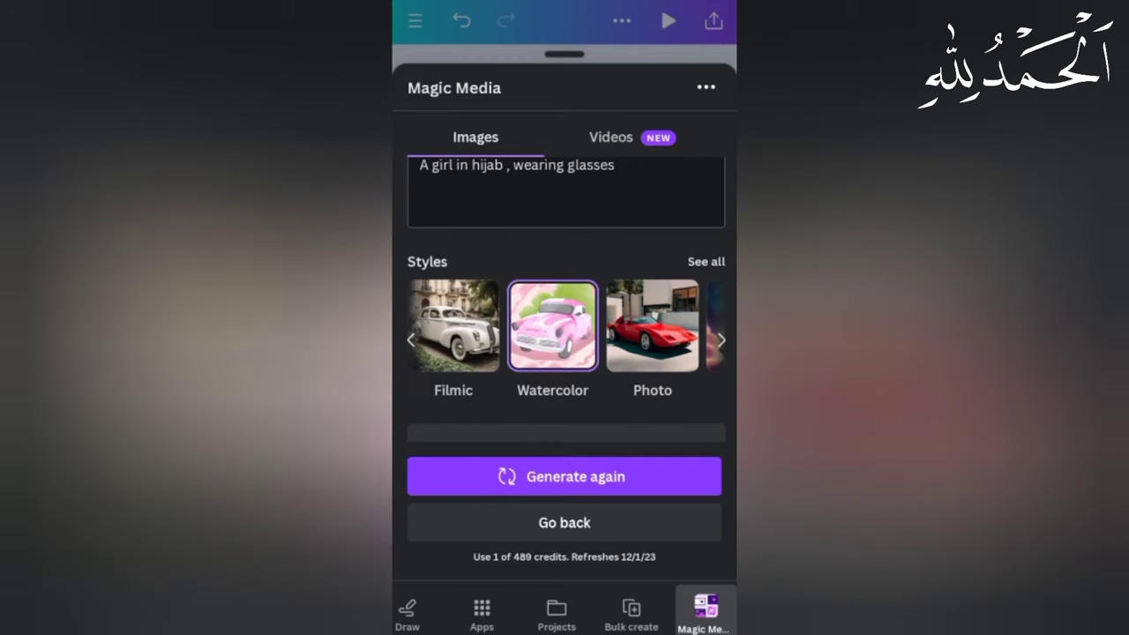
click(564, 476)
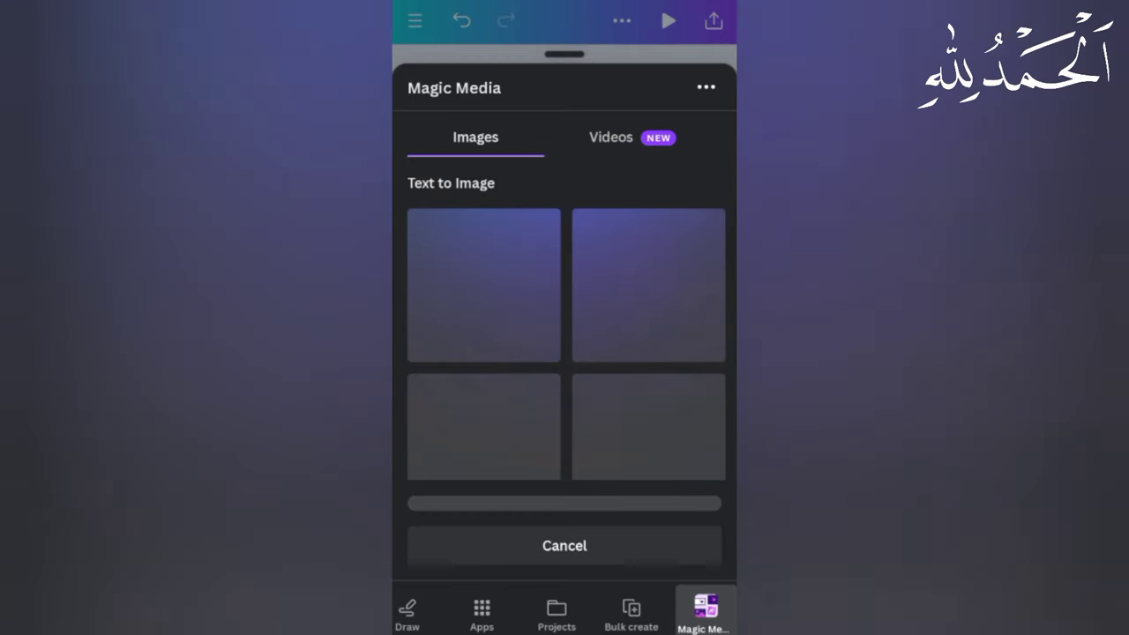
Step: Add the pink-hijab watercolor image, resize it, and place it in the bottom-right cell
scroll(564, 300, down, 3)
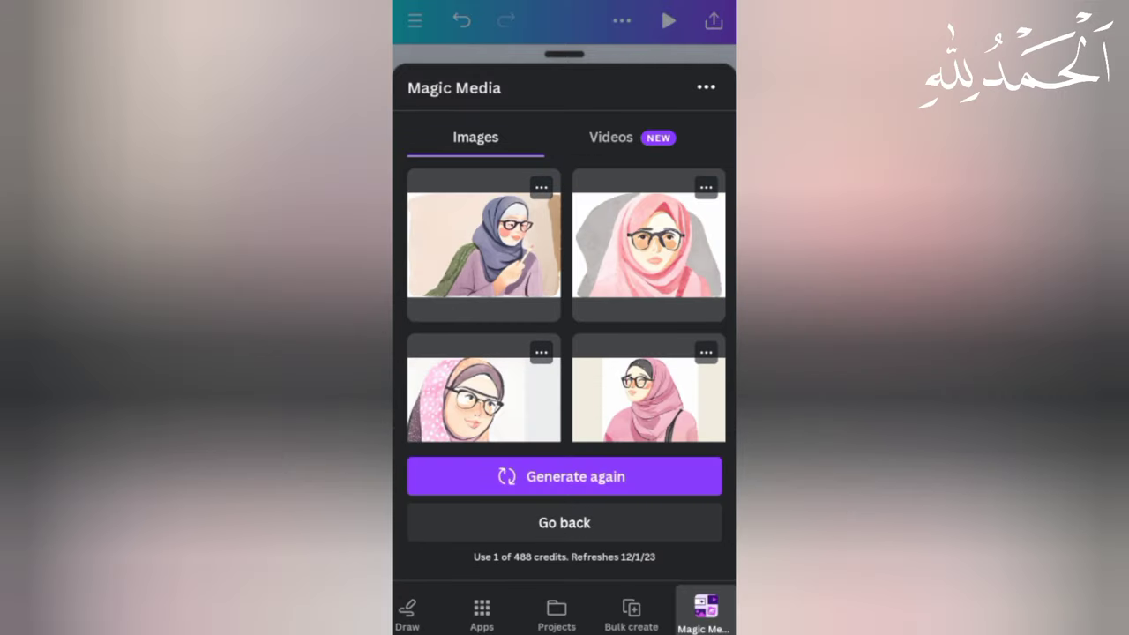
scroll(565, 300, down, 1)
scroll(564, 300, down, 2)
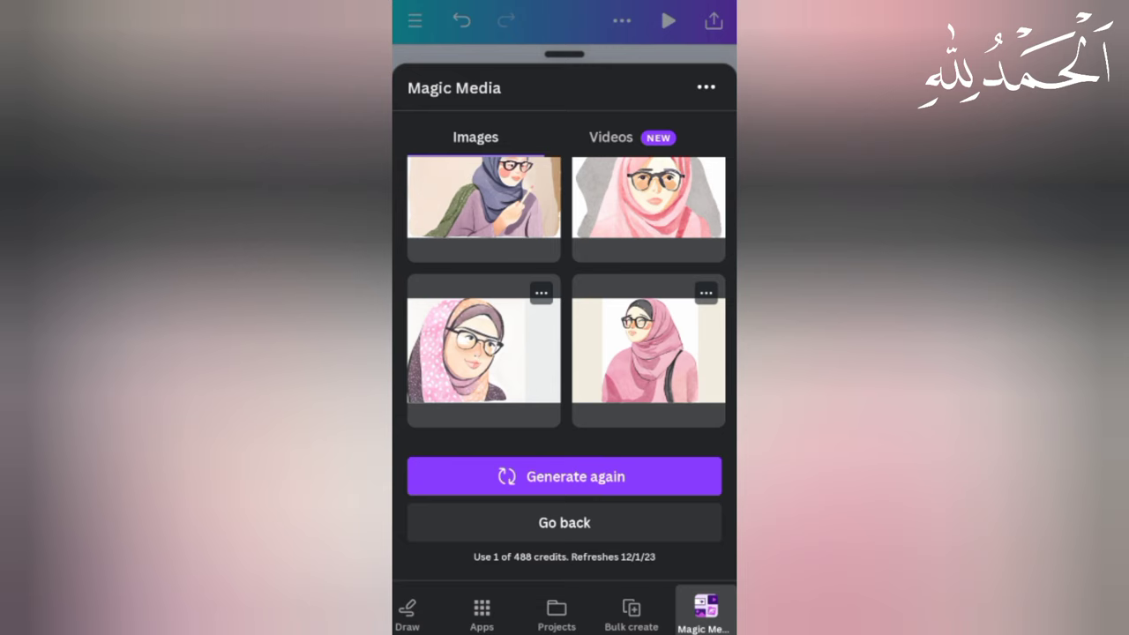
click(648, 350)
drag(634, 309, 711, 376)
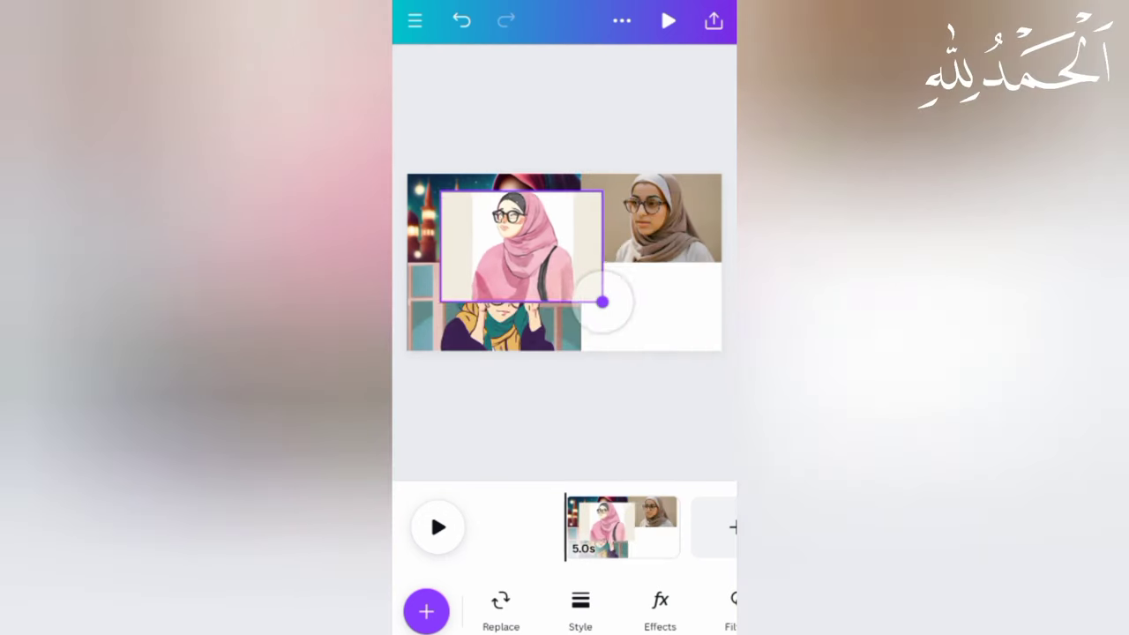
drag(711, 375, 579, 290)
drag(510, 238, 651, 285)
click(564, 414)
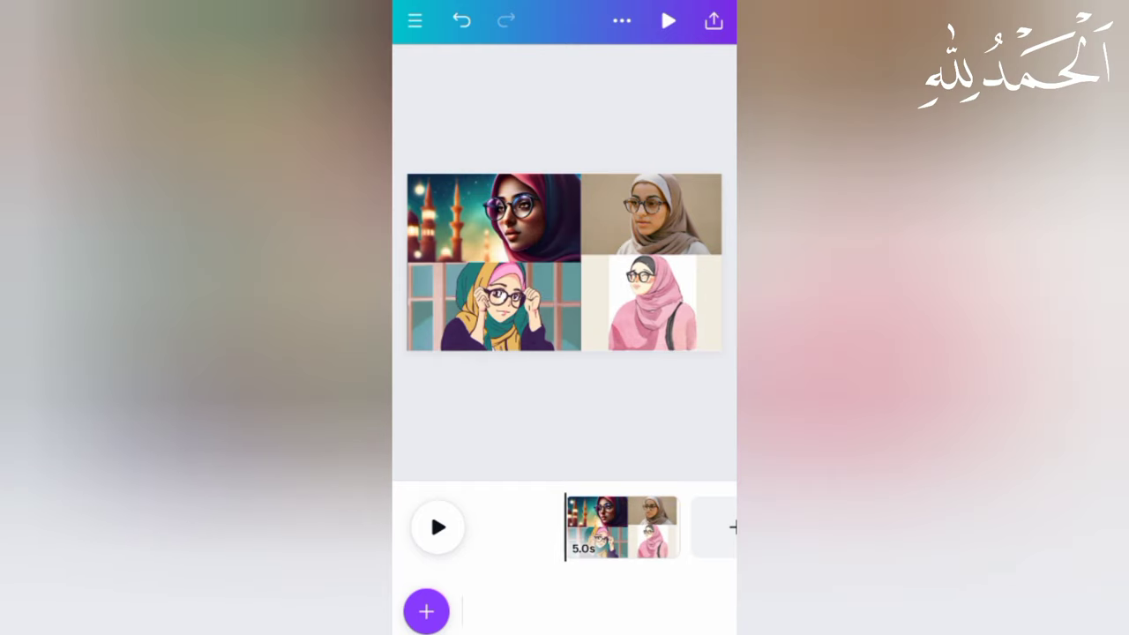
Step: Browse Magic Media, then start a fresh form with style None and Square ratio
click(426, 611)
scroll(564, 353, down, 5)
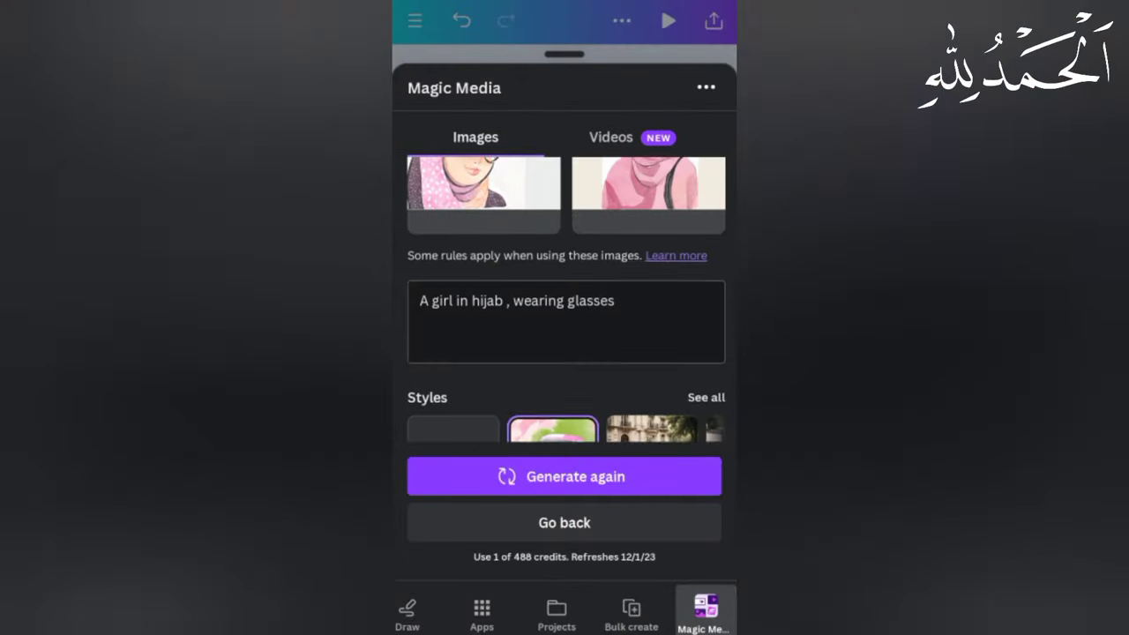
drag(653, 340, 553, 340)
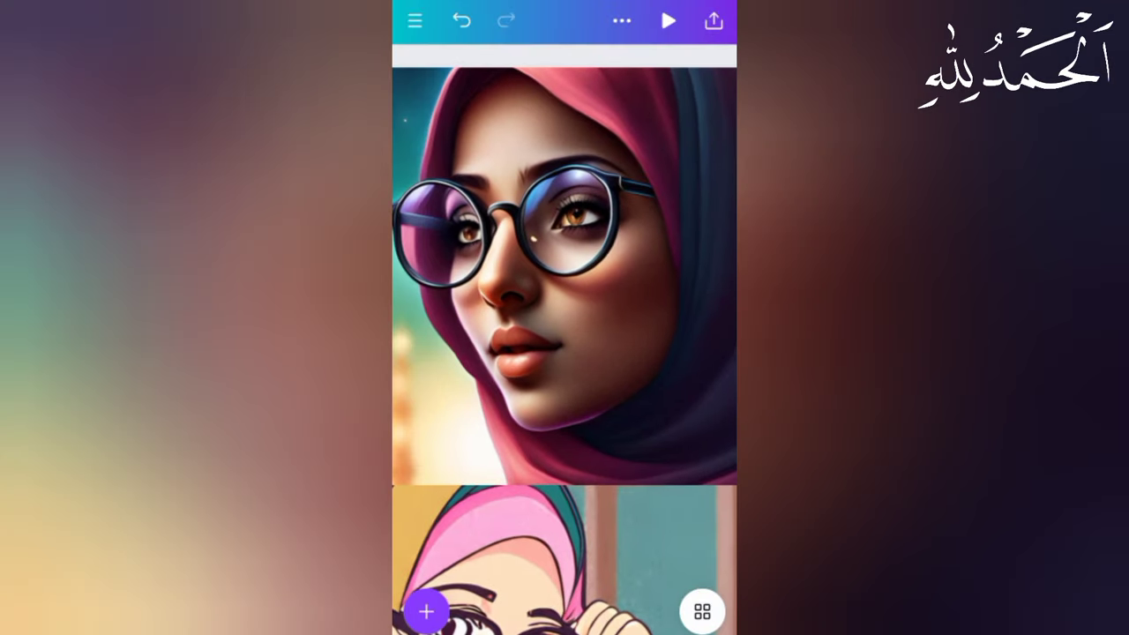
scroll(565, 353, down, 5)
scroll(564, 353, down, 10)
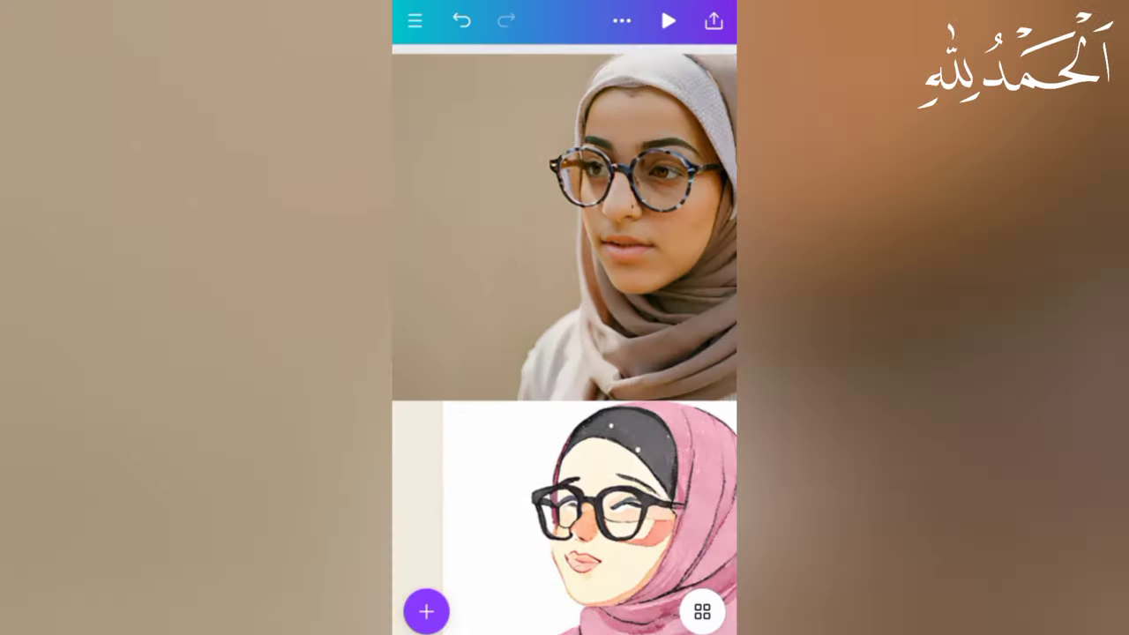
scroll(565, 353, down, 3)
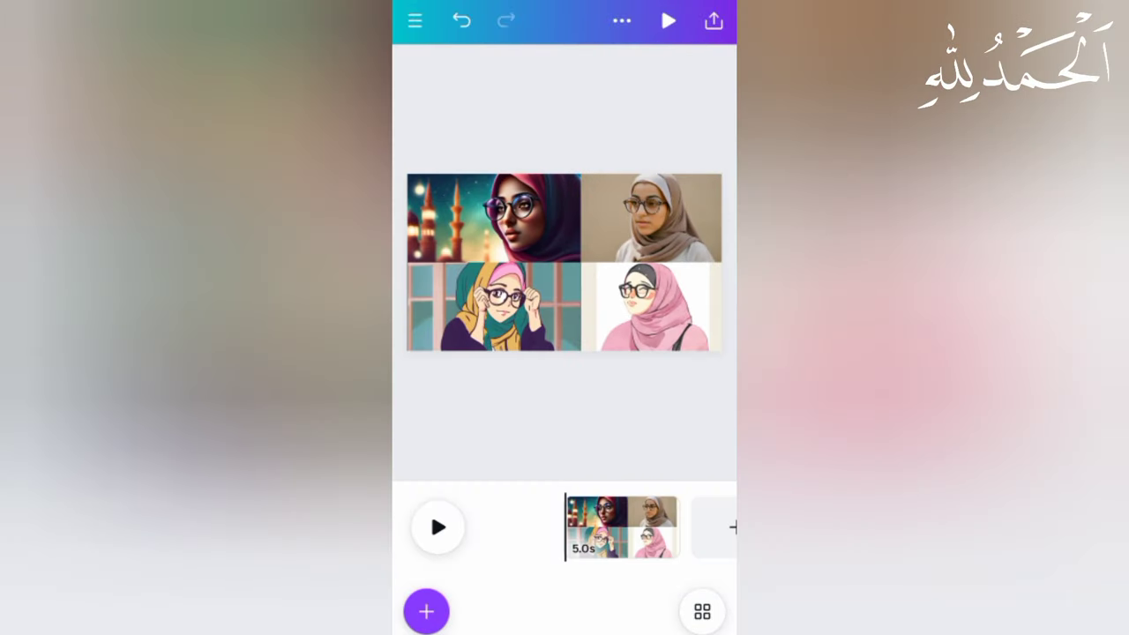
click(425, 611)
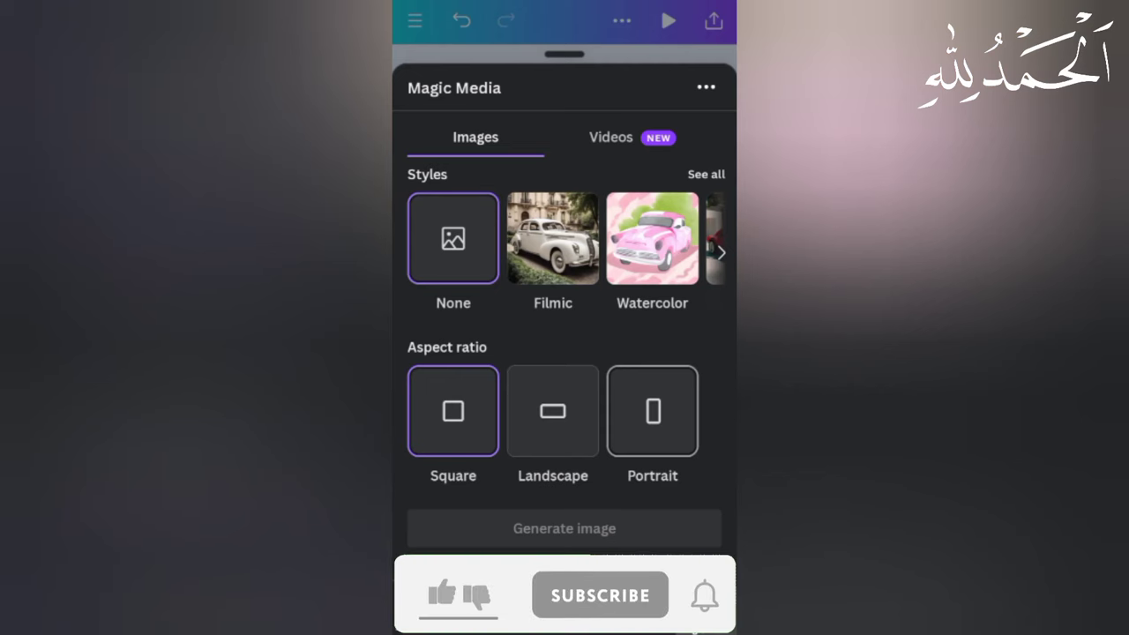
Step: Generate Dreamy Portrait images from the prompt 'A man in beared standing along with a branded new car at a roadside'
click(652, 411)
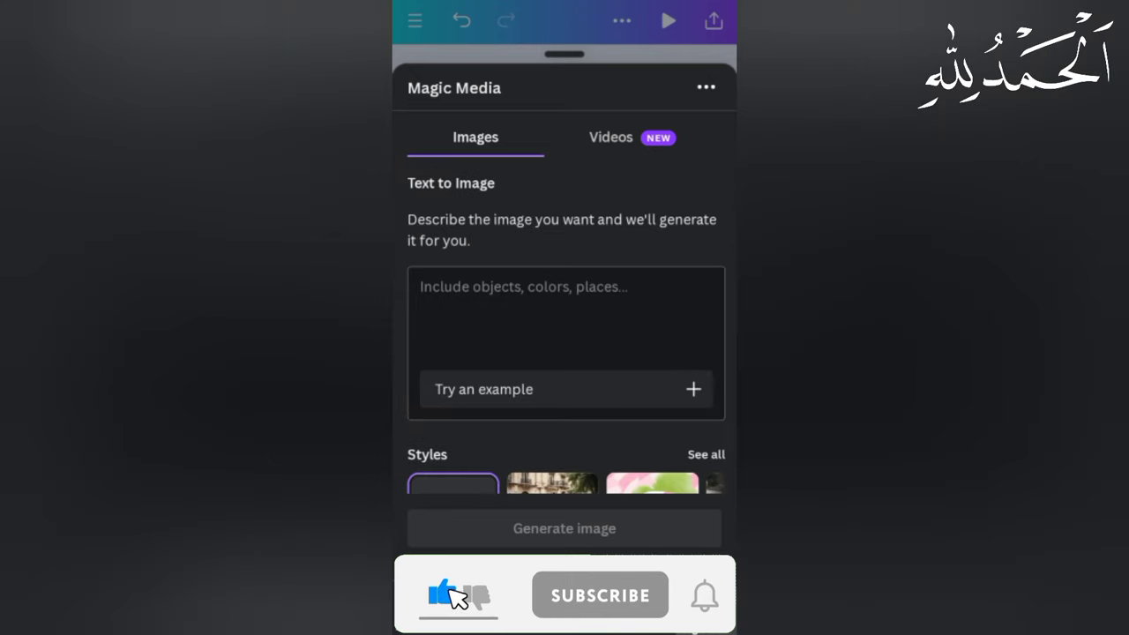
click(564, 300)
text(A man i)
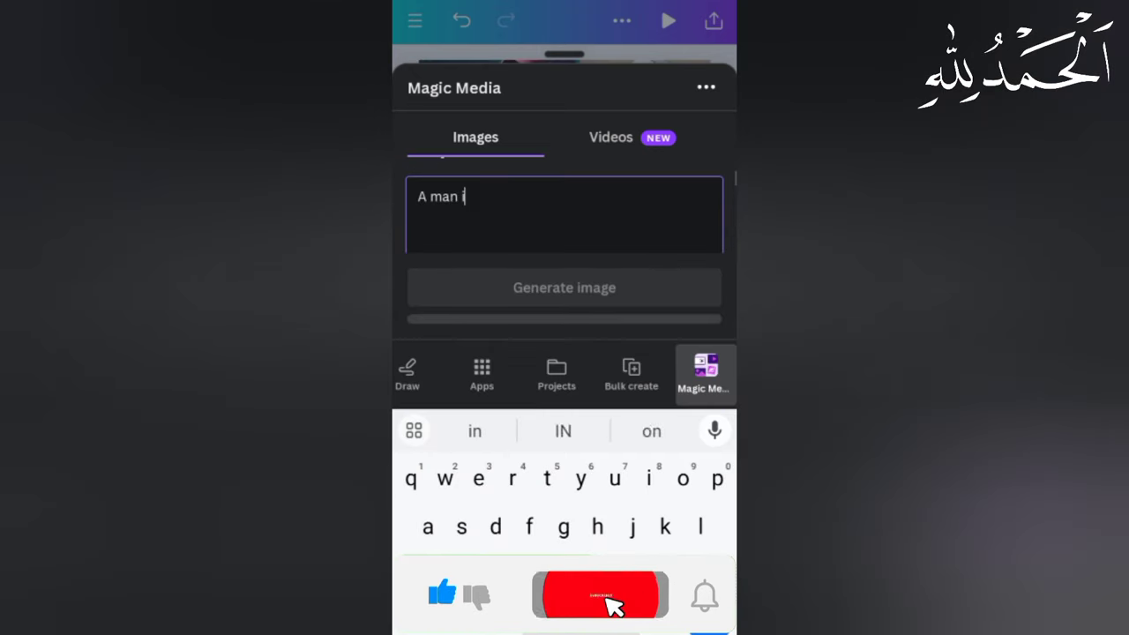
text(n beared )
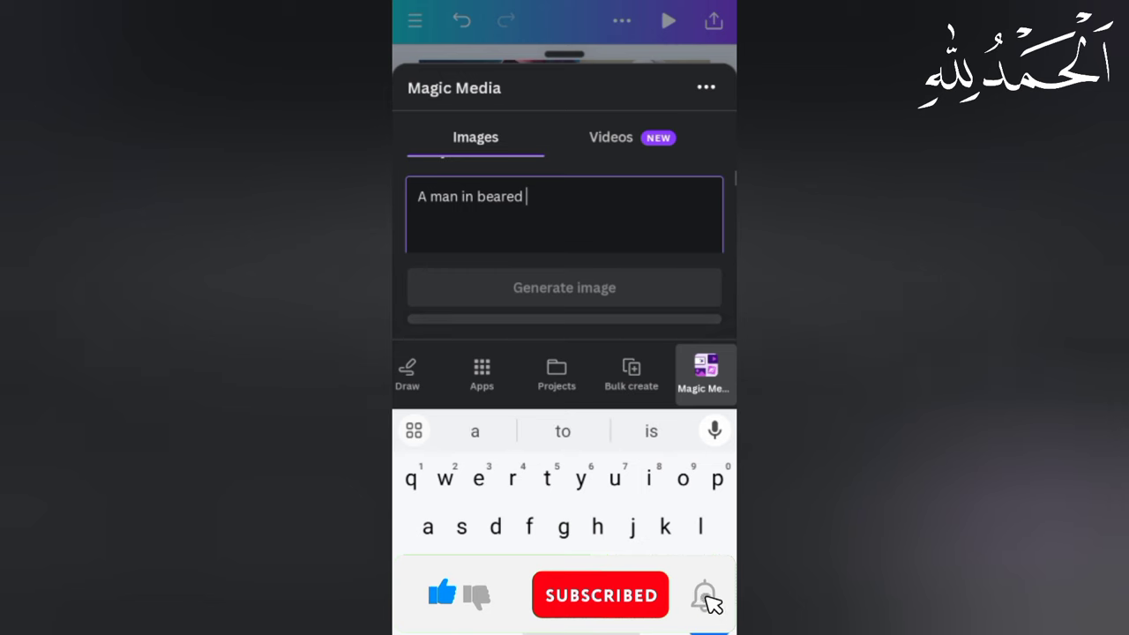
text(standing along with )
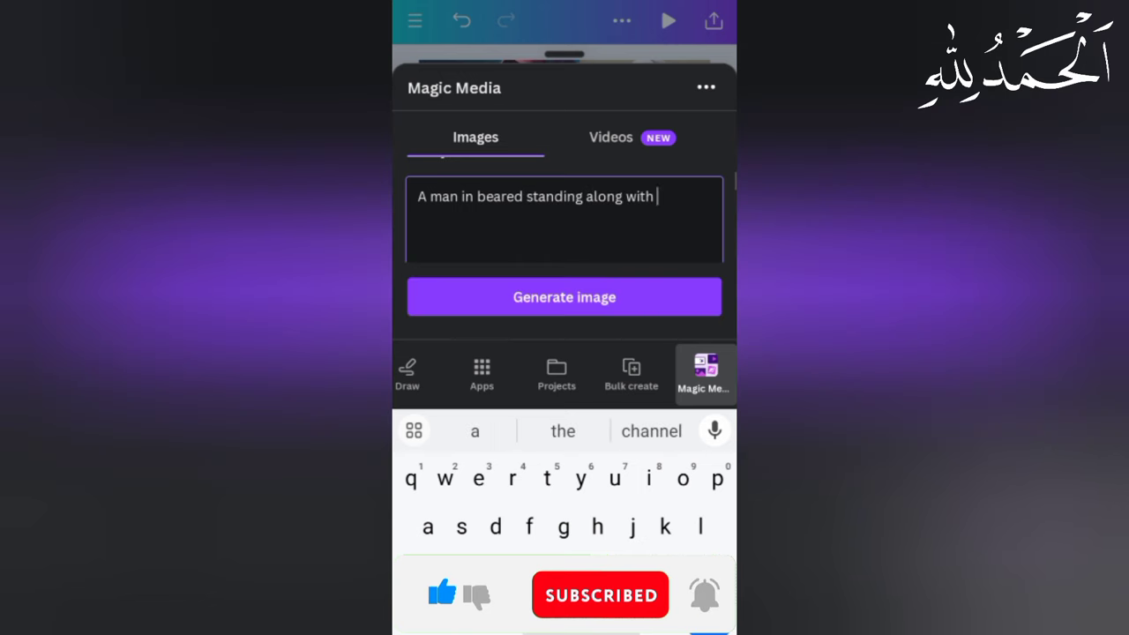
text(a branded new car)
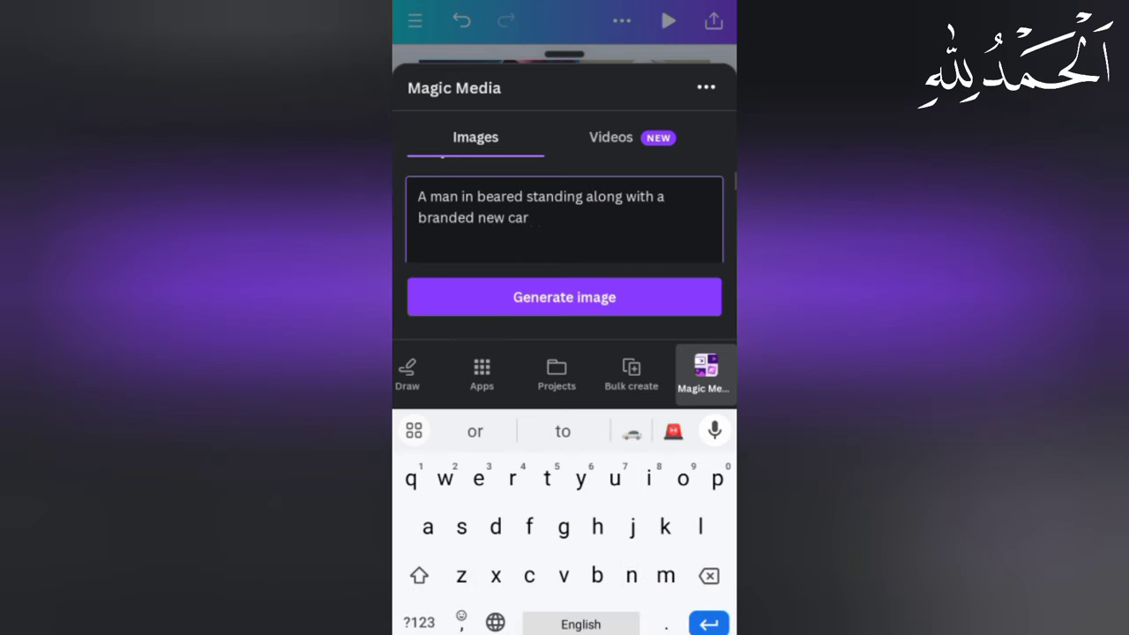
text( at a roadside)
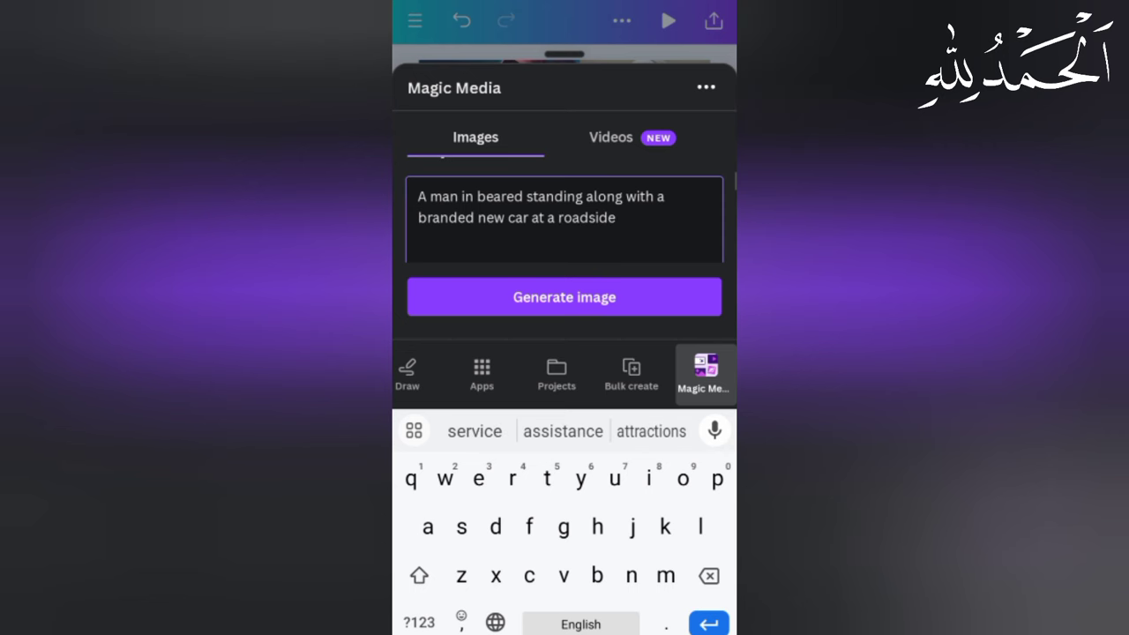
key(Escape)
click(719, 423)
click(681, 408)
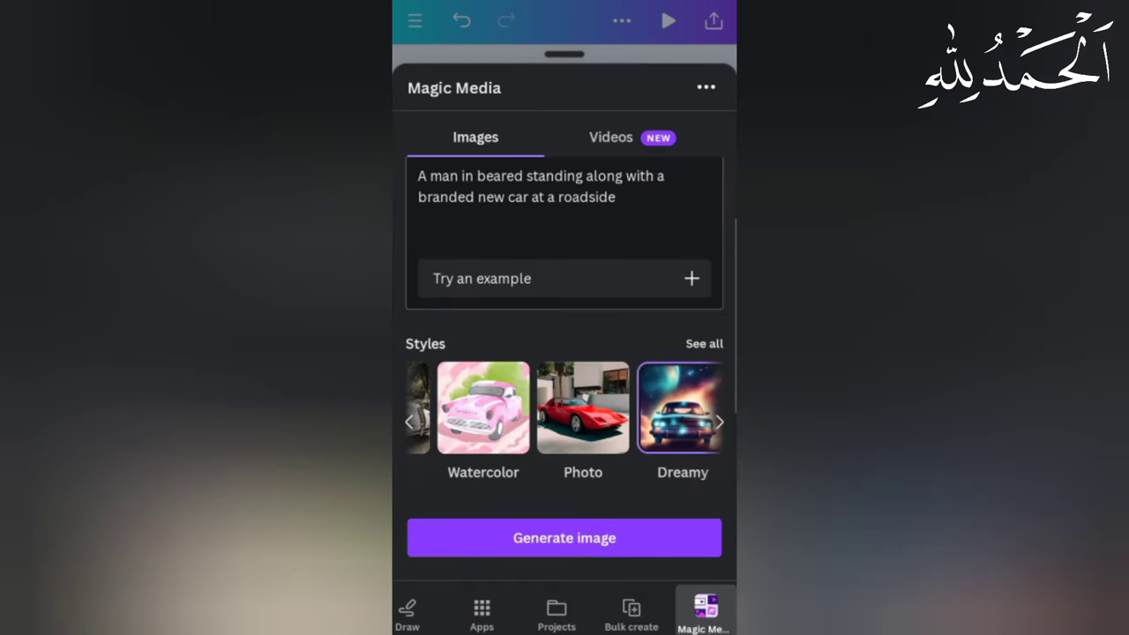
click(564, 536)
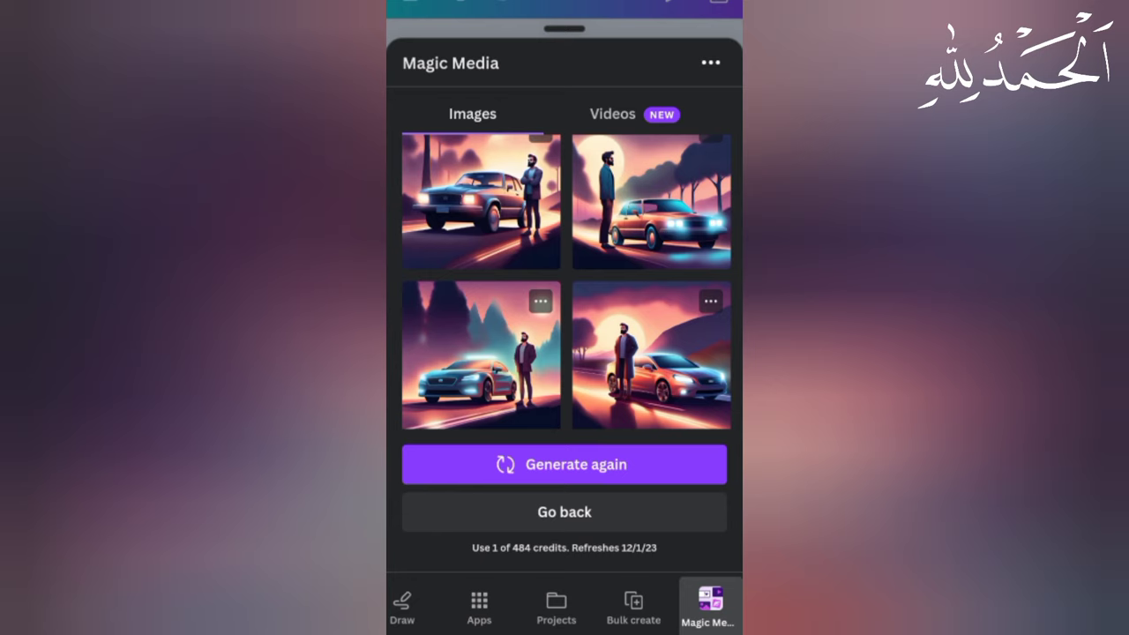
Step: Insert the top-right Dreamy man-and-car image, generate more like it, and insert another top-right result
click(651, 201)
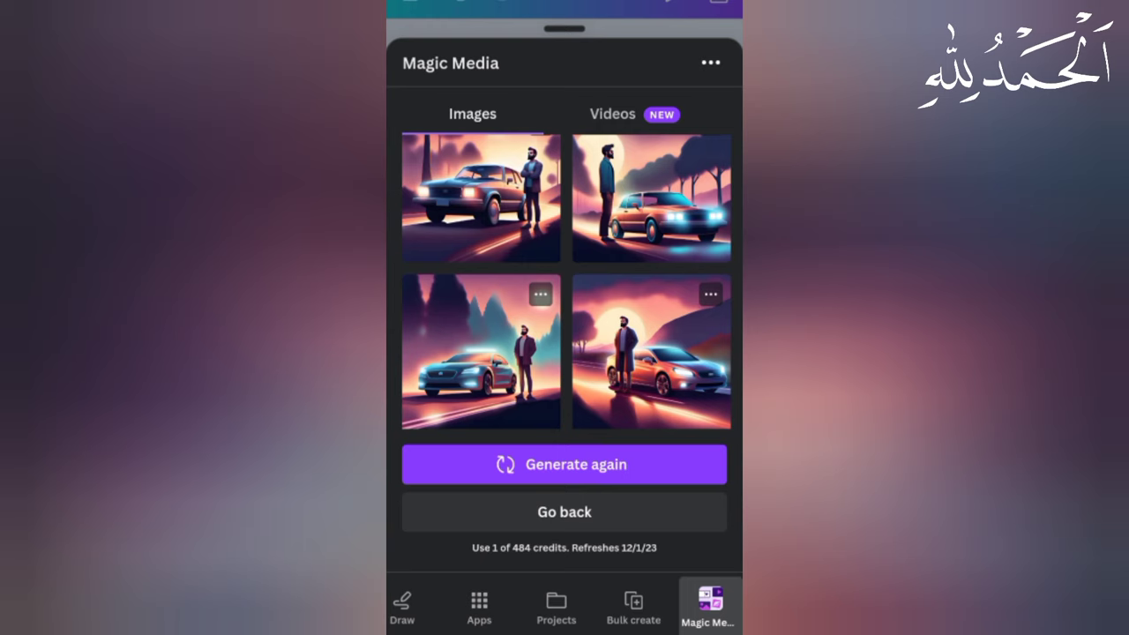
click(540, 295)
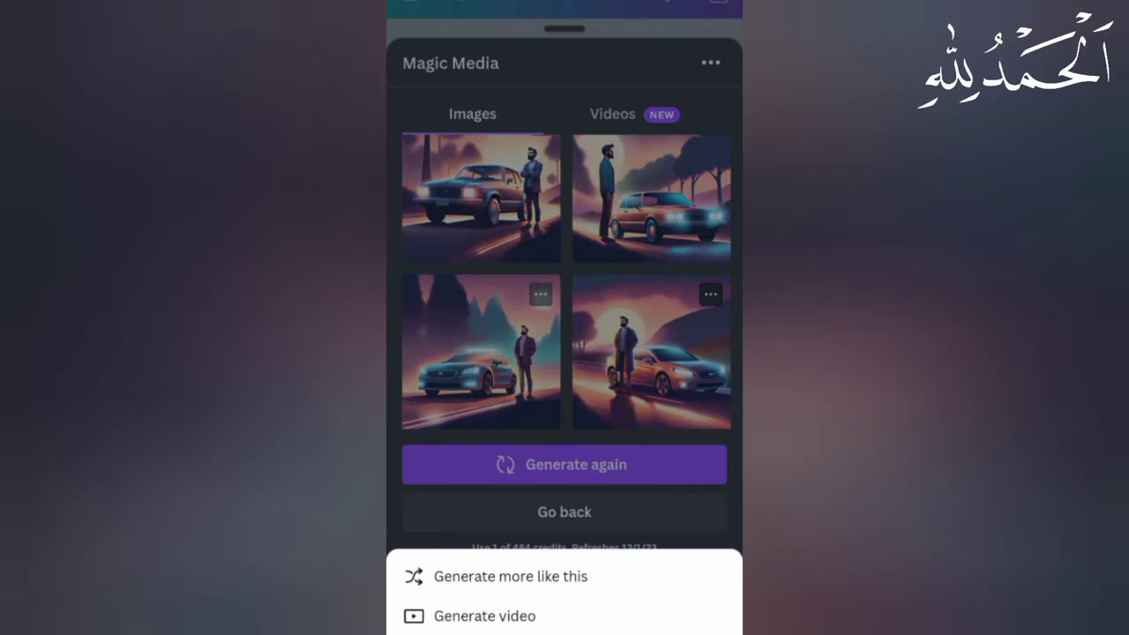
click(509, 575)
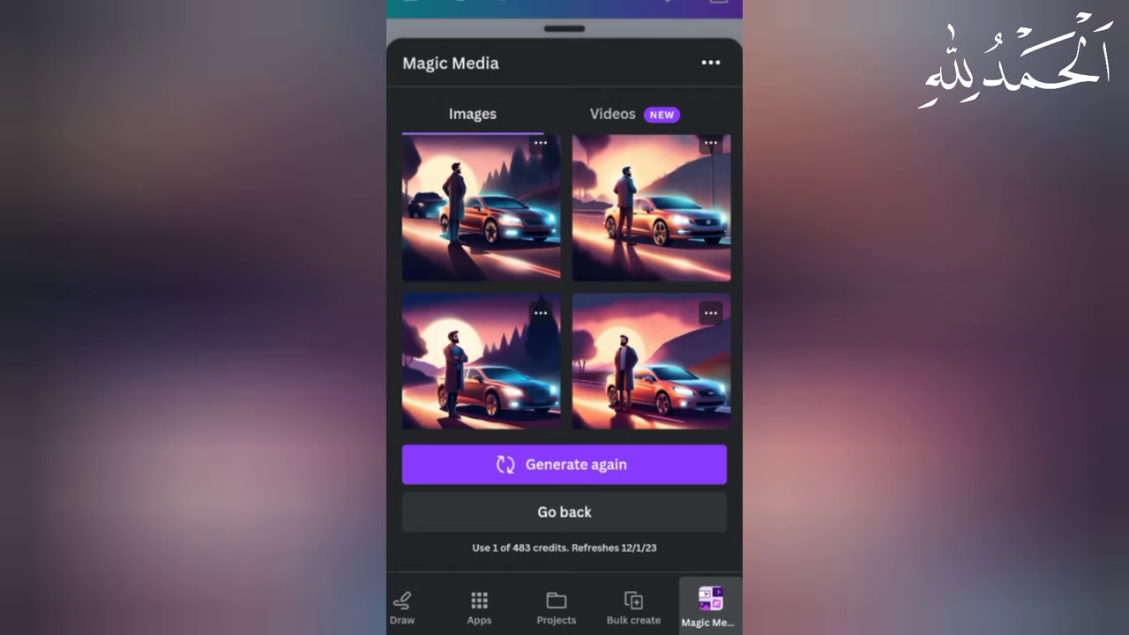
click(650, 208)
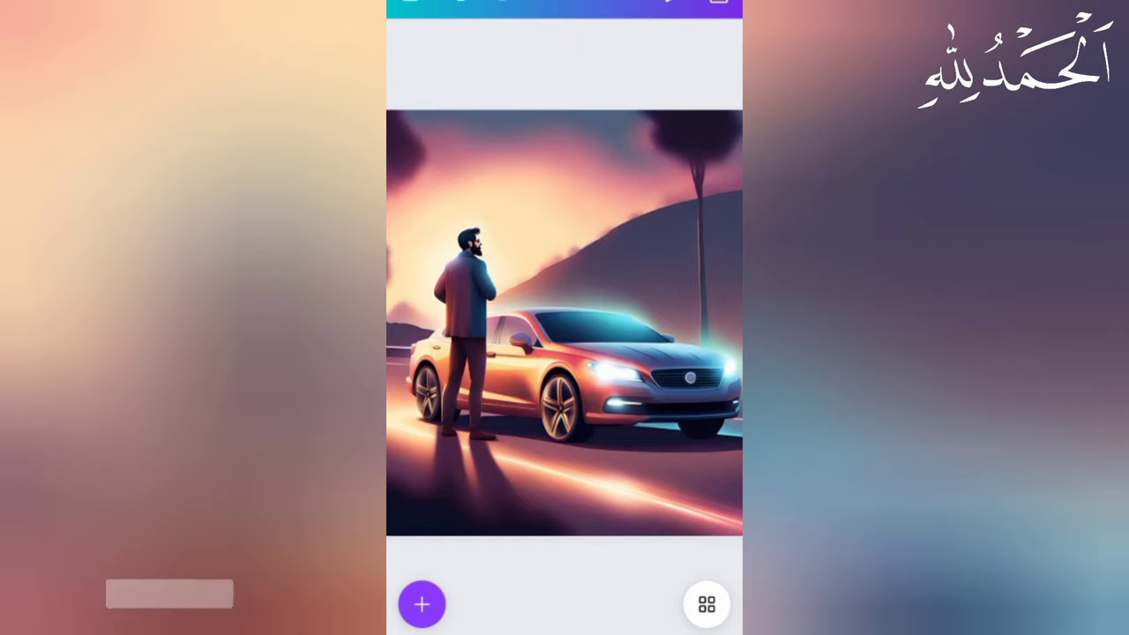
Step: Generate Anime-style images, insert the top-left pink-car image, and request more like it
scroll(564, 353, down, 3)
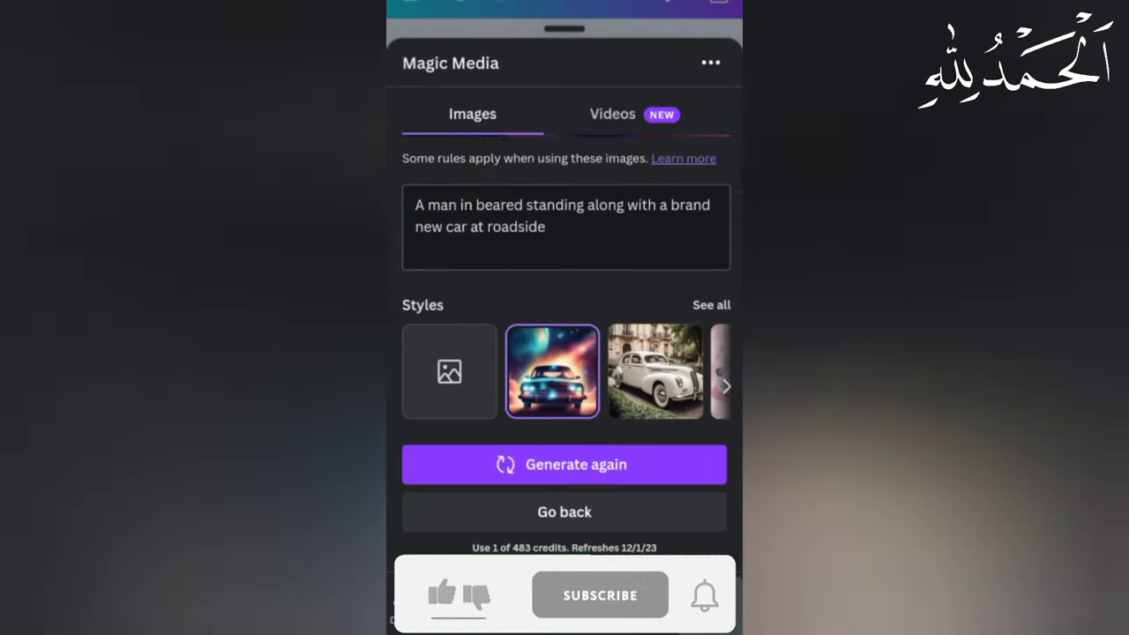
scroll(564, 344, right, 2)
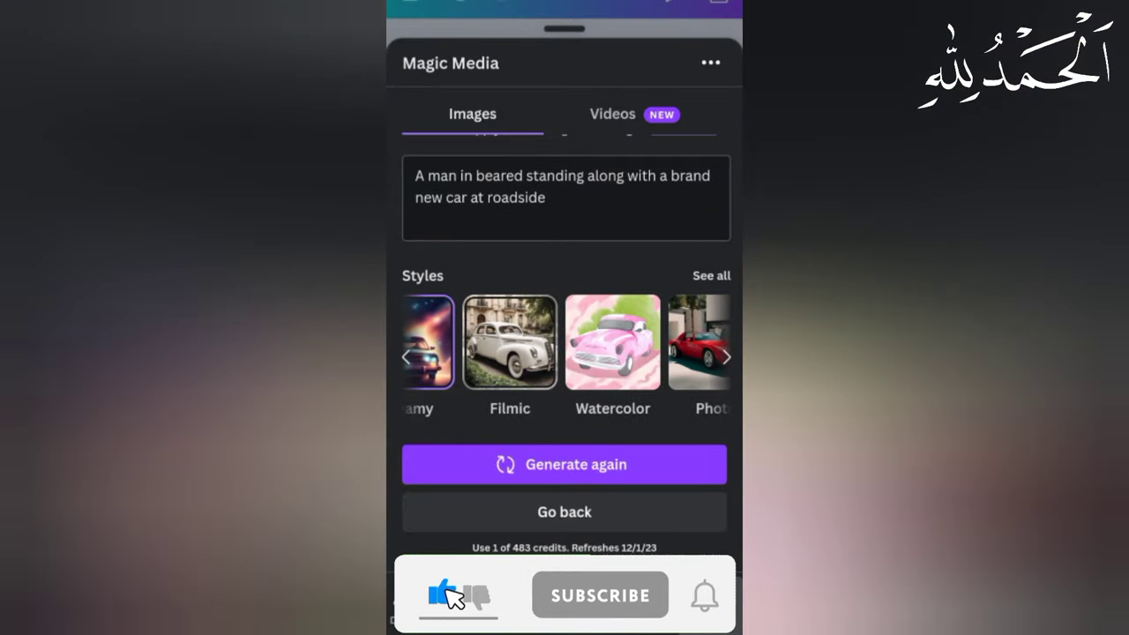
scroll(564, 344, right, 2)
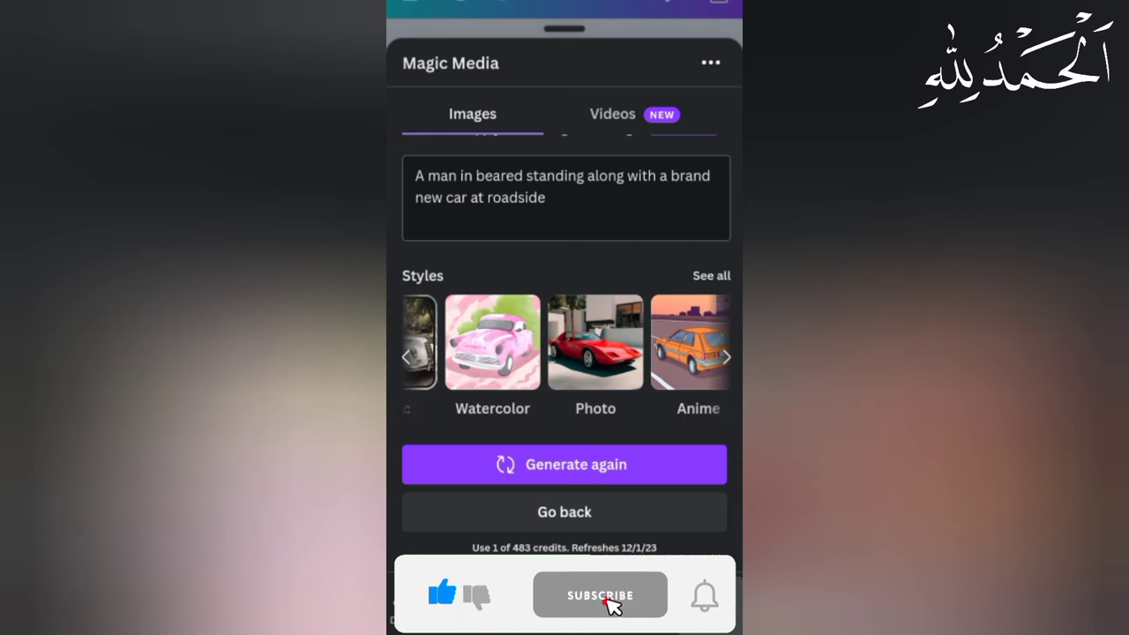
click(564, 464)
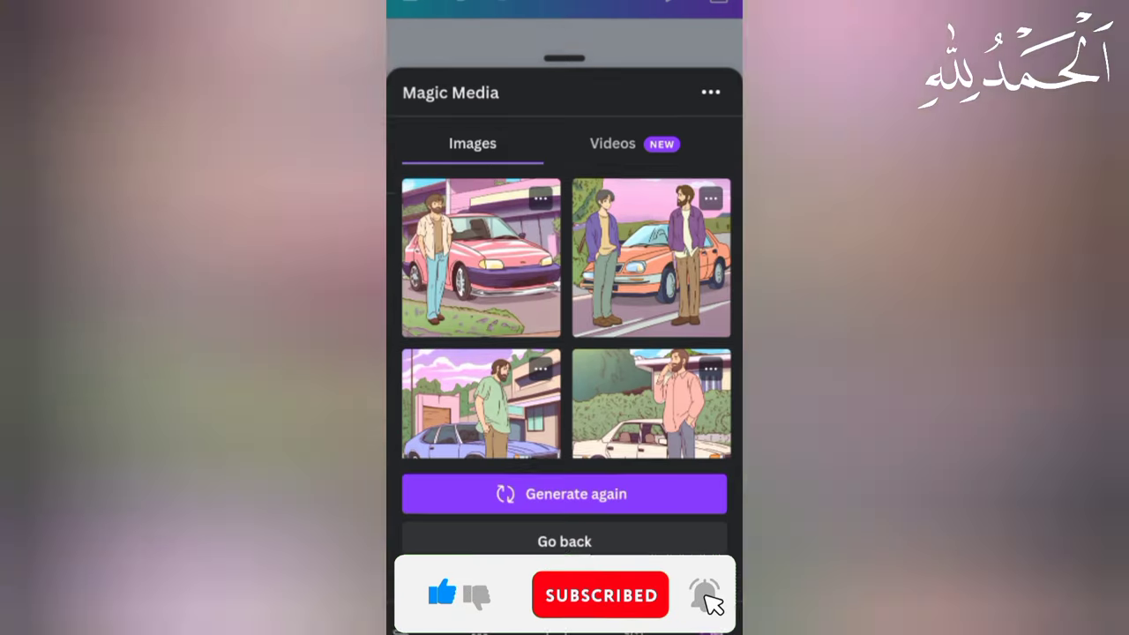
click(481, 257)
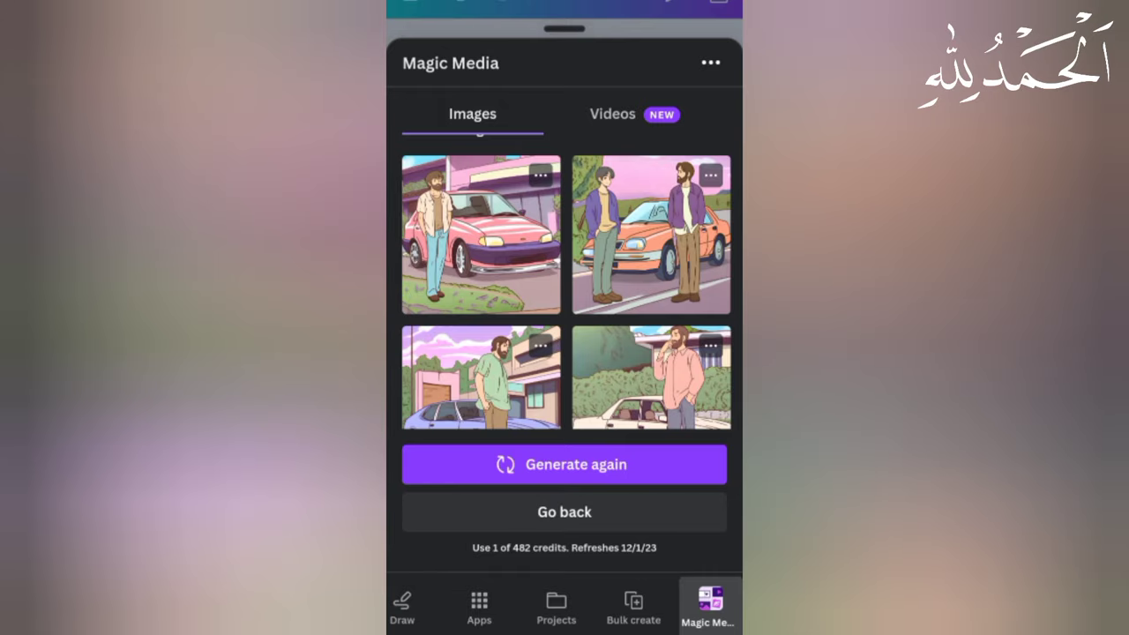
click(710, 175)
click(510, 576)
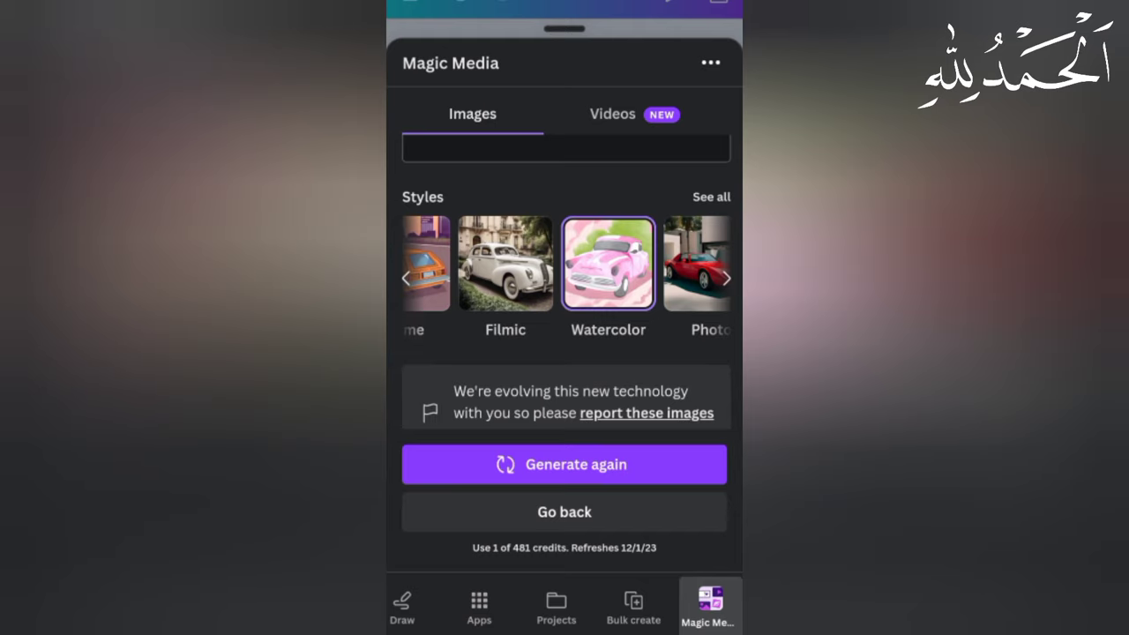
Step: Generate a fresh batch, insert the white-car image, then browse all generated images in Uploads
click(564, 464)
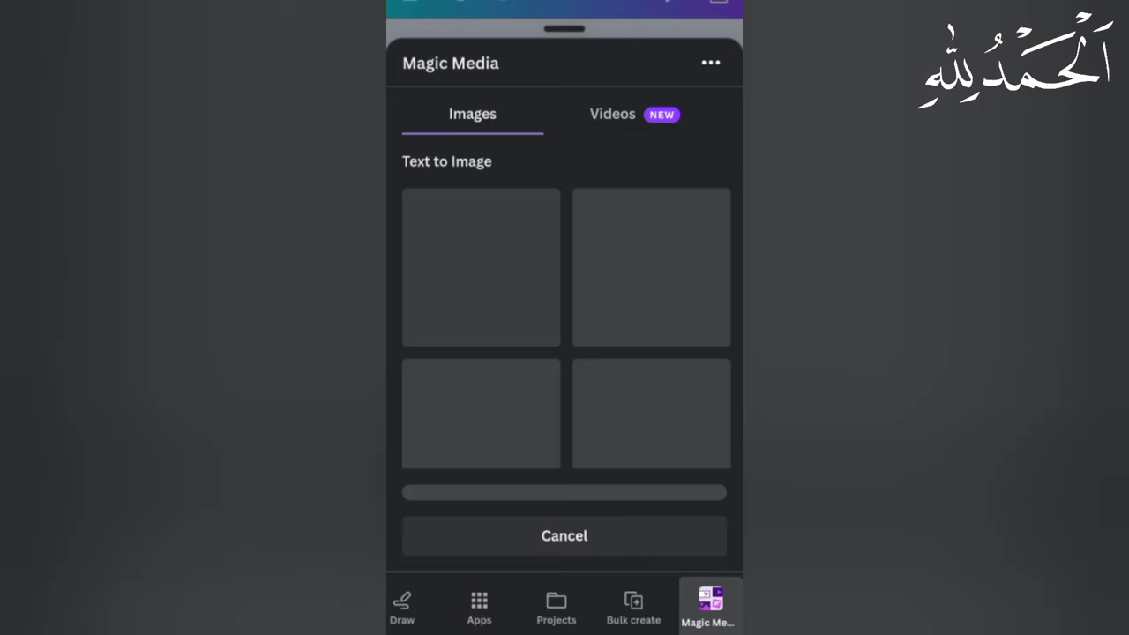
click(481, 370)
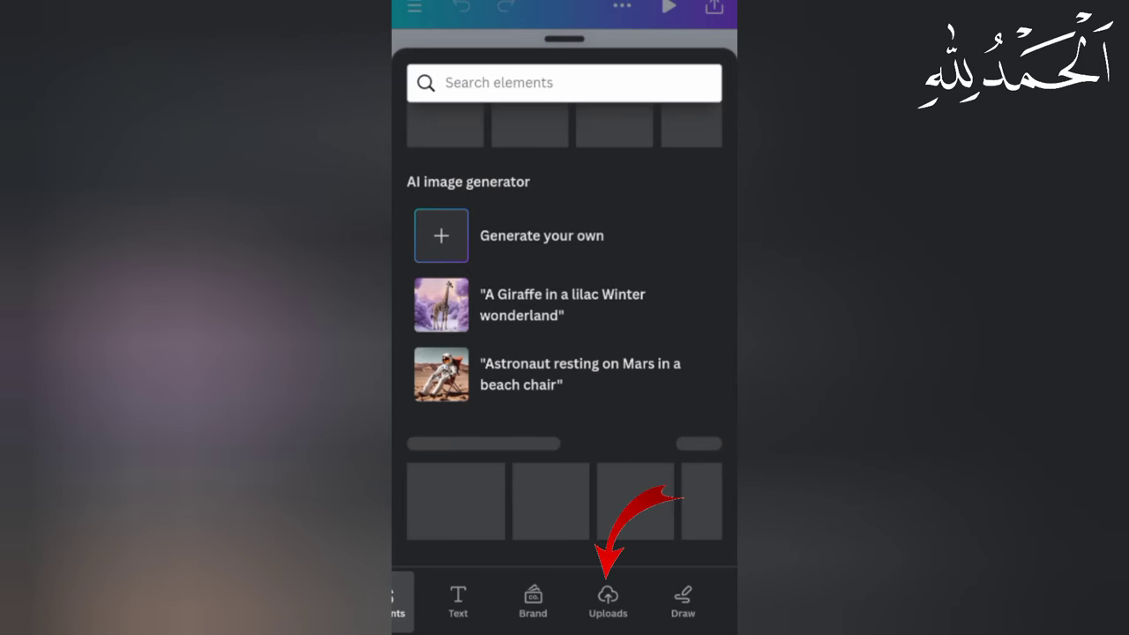
click(607, 599)
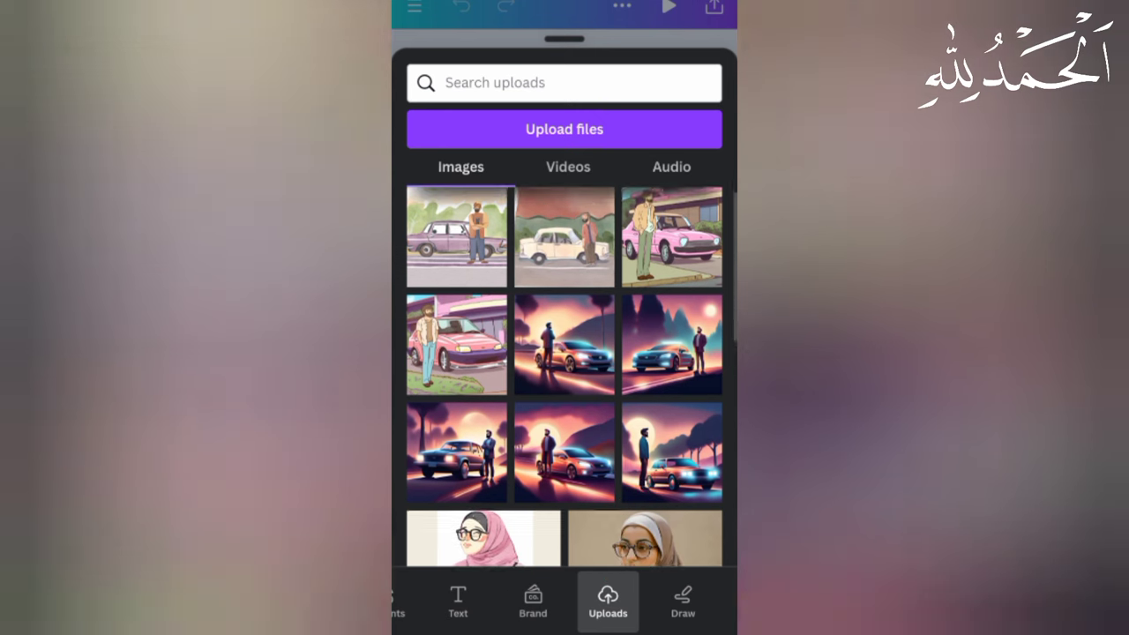
scroll(565, 377, down, 1)
scroll(564, 377, down, 2)
scroll(564, 377, down, 2)
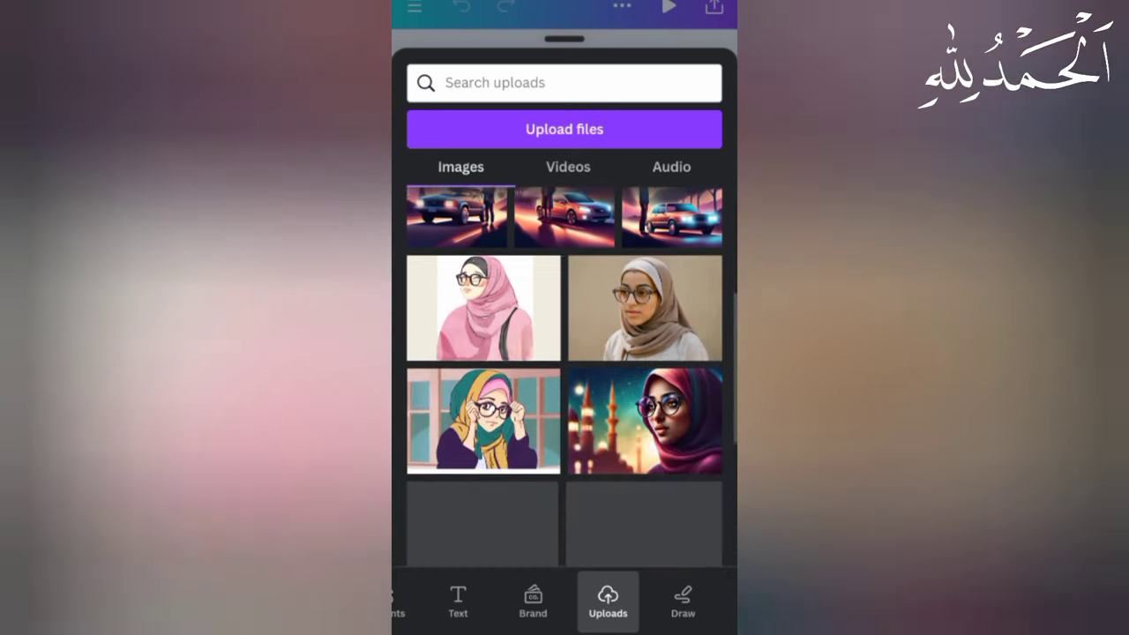
scroll(564, 376, up, 4)
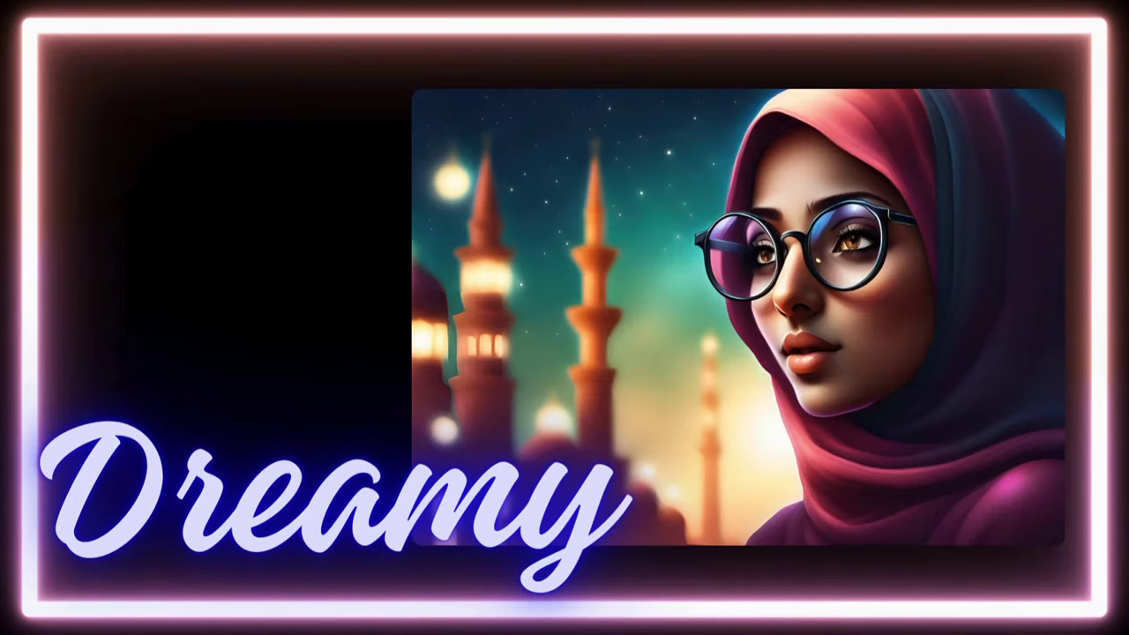